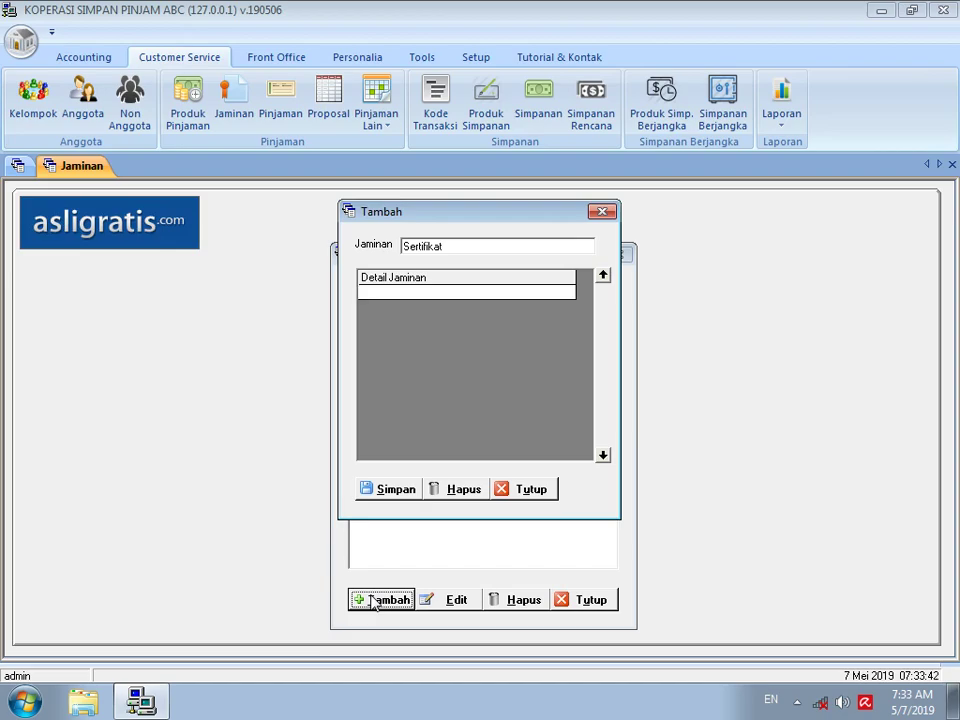
Add the detail rows Nomor, Atas Nama and Letak Jaminan to the new Sertifikat collateral type
type("Nomor")
key("Return")
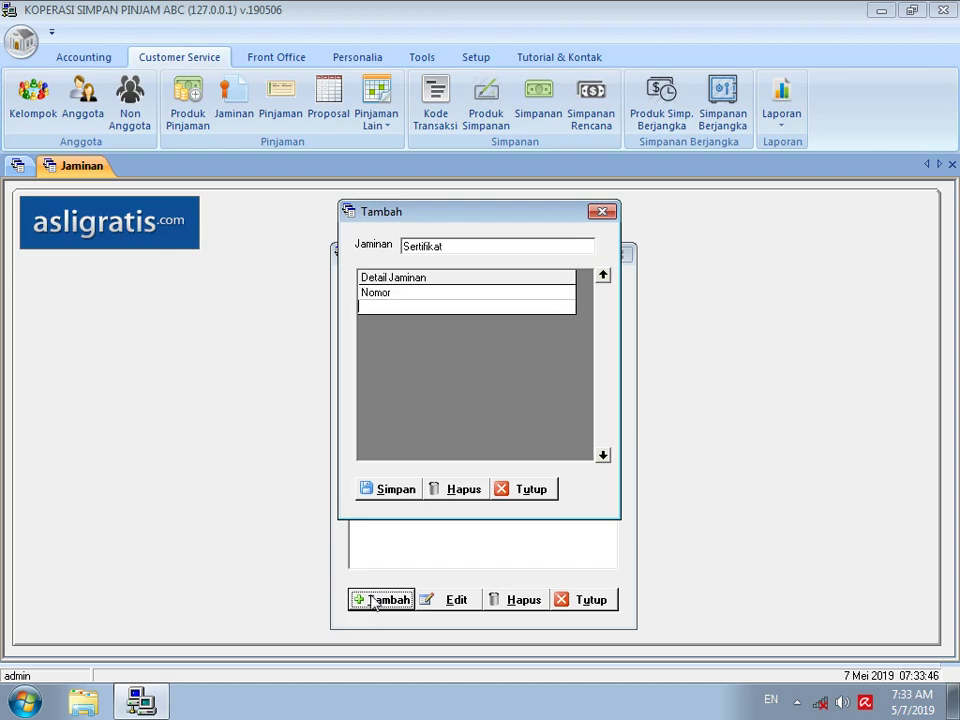
type("Atas Nama")
key("Return")
type("LEtak")
key("Left")
key("Left")
key("Left")
key("BackSpace")
type("e")
key("End")
type("Jaminan")
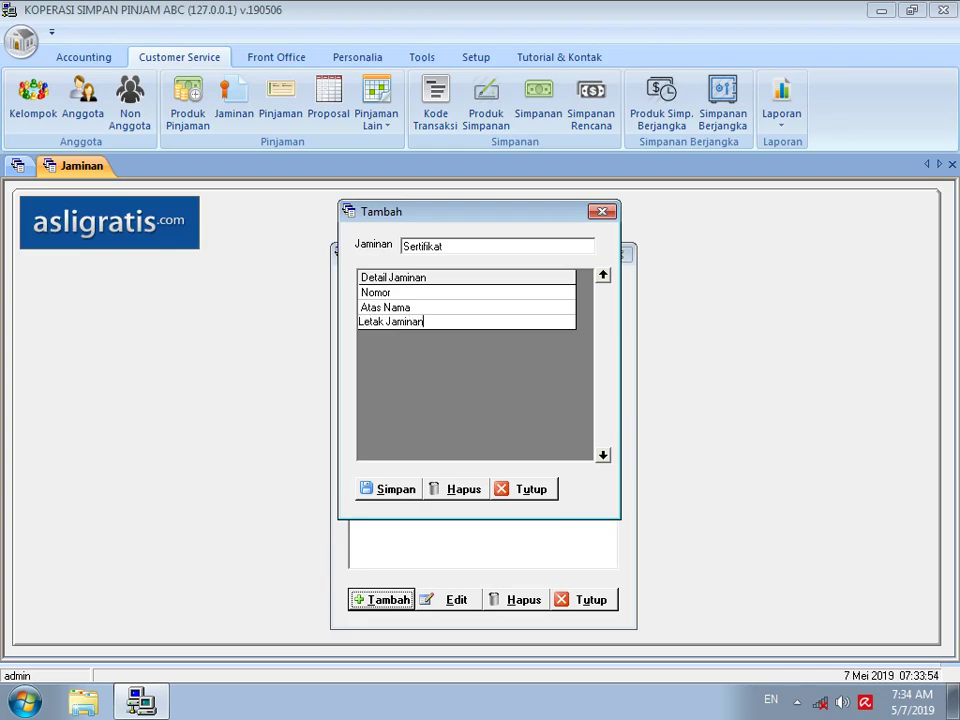
key("Return")
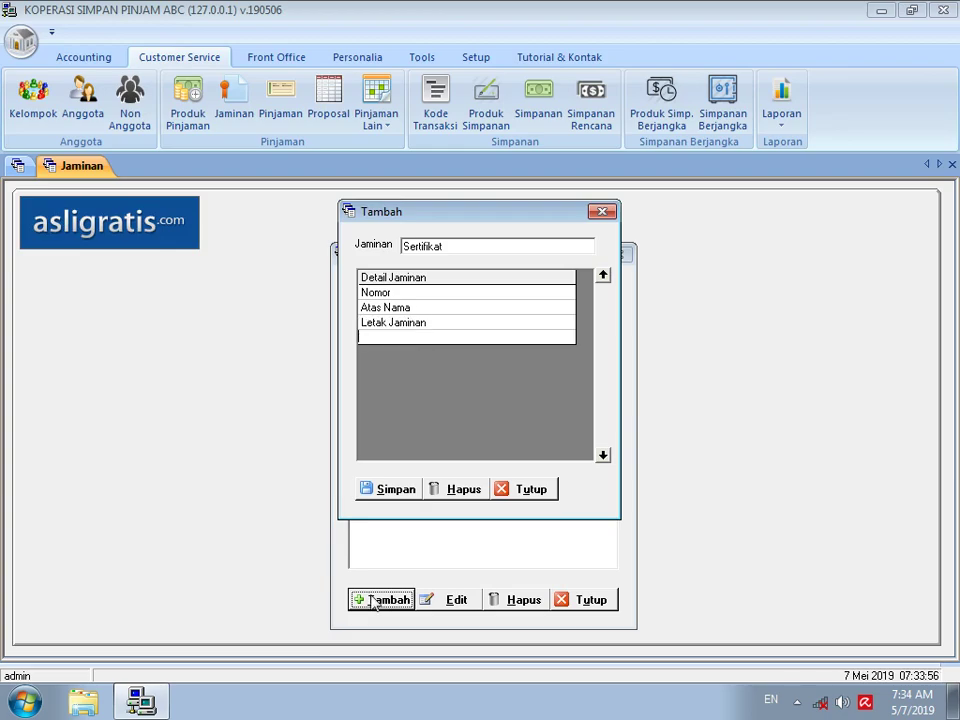
Add the detail rows No. Ukur, Luas Jaminan, Depan and Belakang to the Sertifikat collateral type
type("No. U&kur")
key("BackSpace")
key("Return")
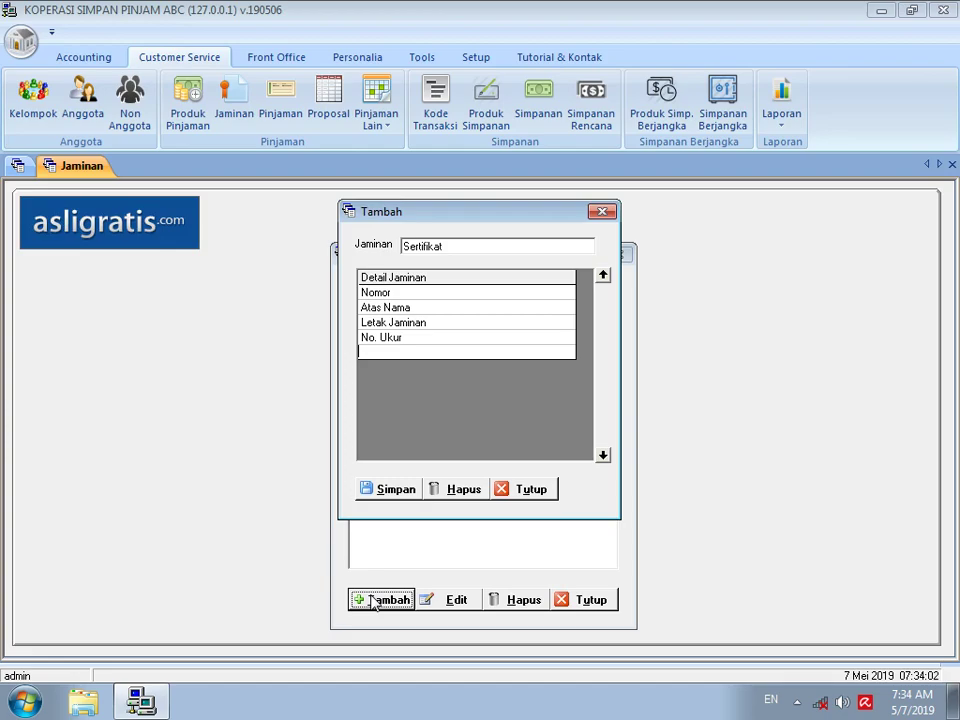
type("Luas Jaminan")
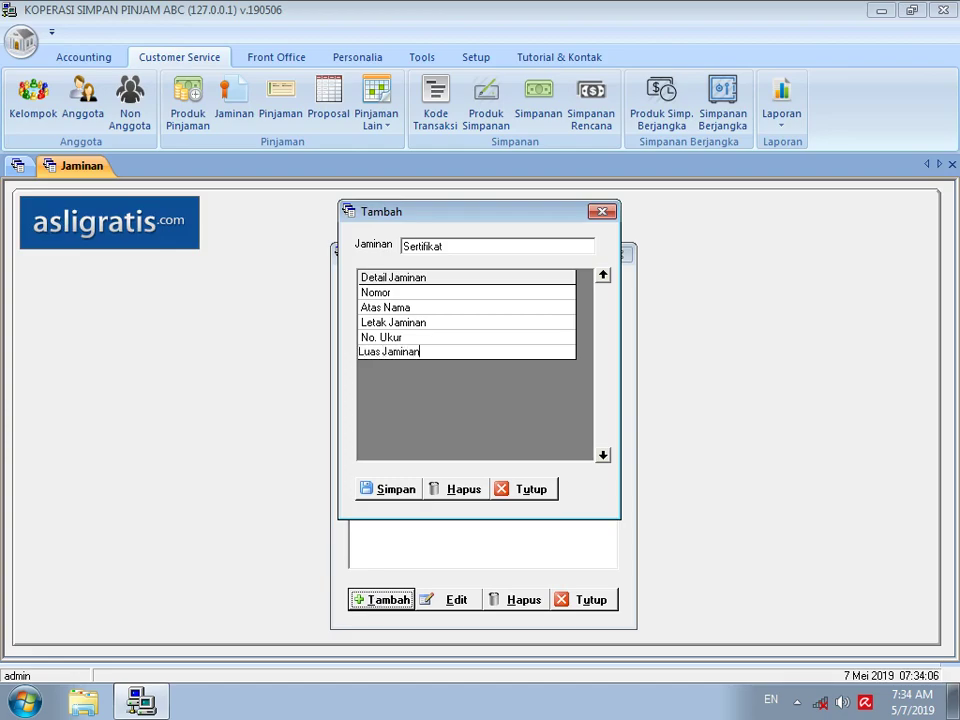
key("Down")
type("Depan")
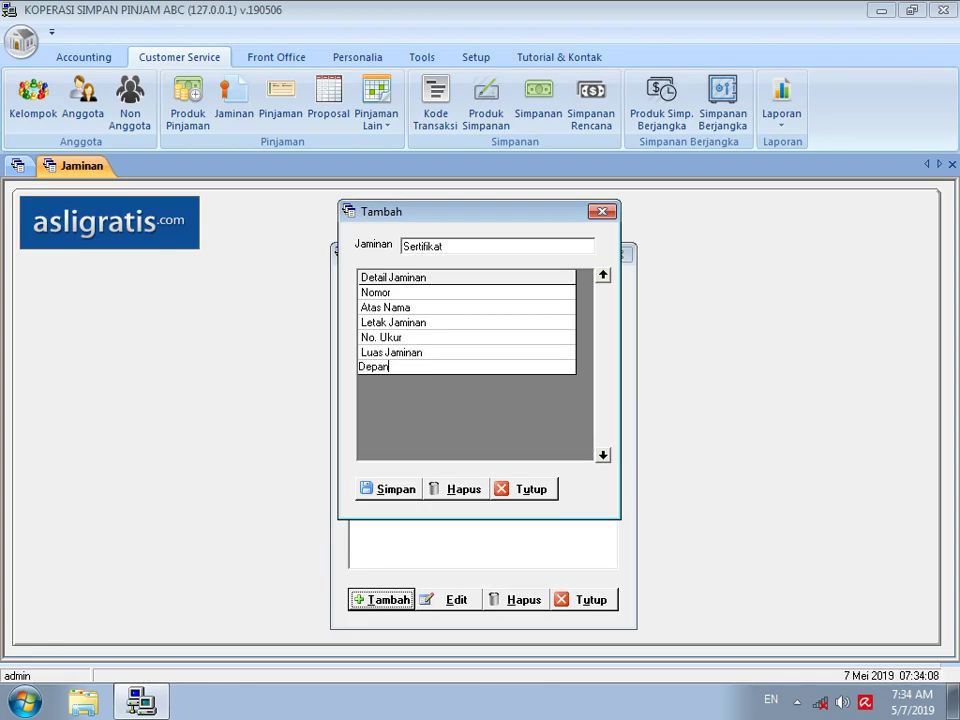
key("Down")
type("Belakang")
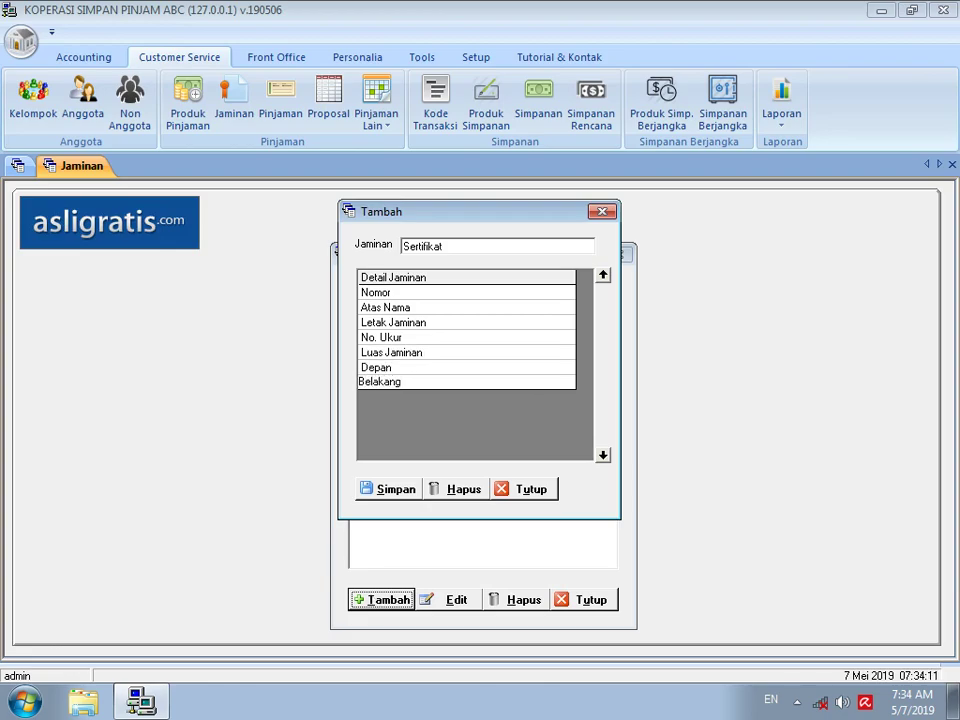
key("Down")
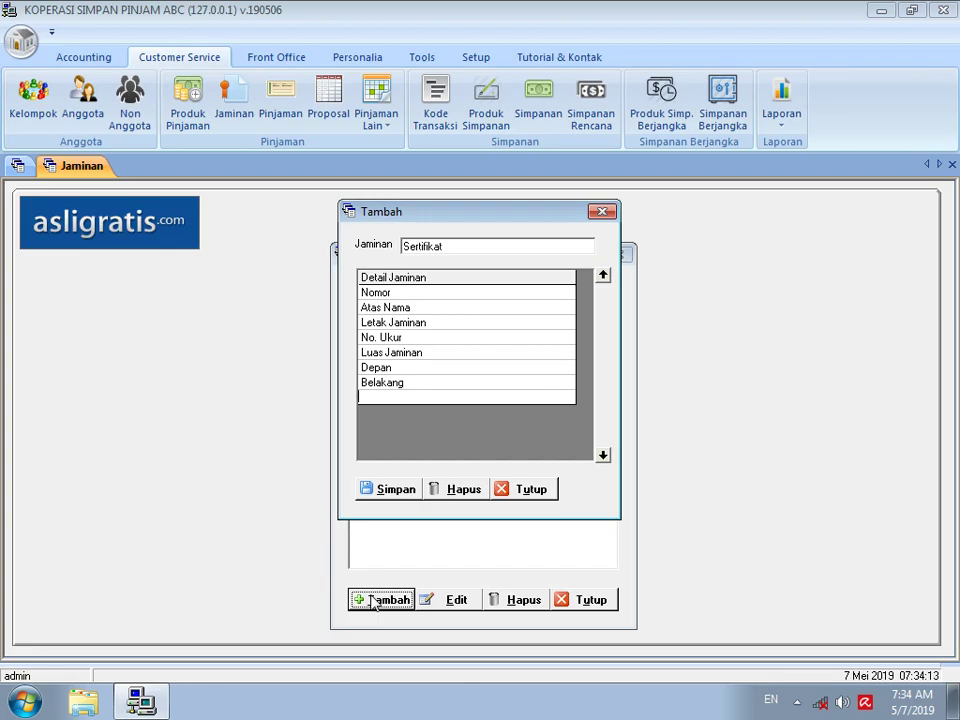
Add a last detail row Harga /m2 and save the Sertifikat collateral type
type("Harga /m2")
key("Down")
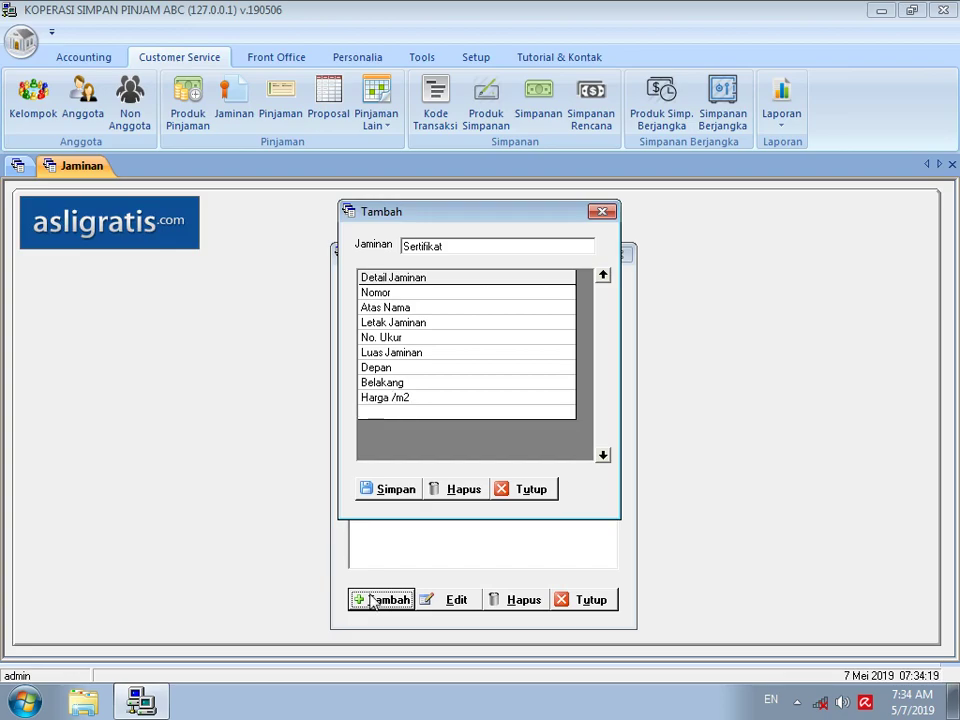
left_click(390, 490)
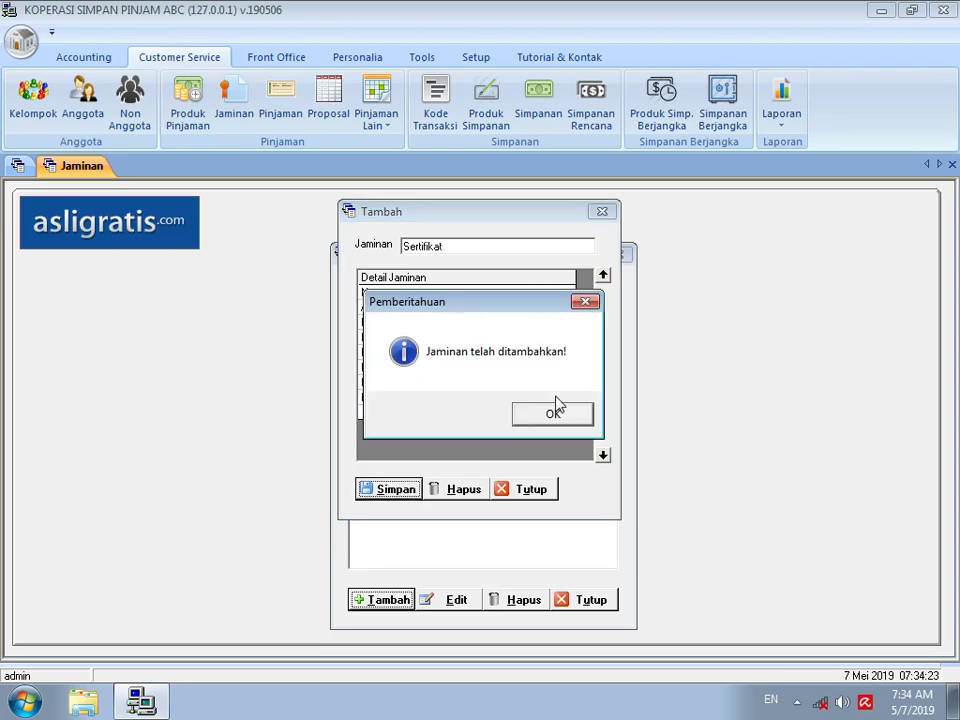
left_click(556, 414)
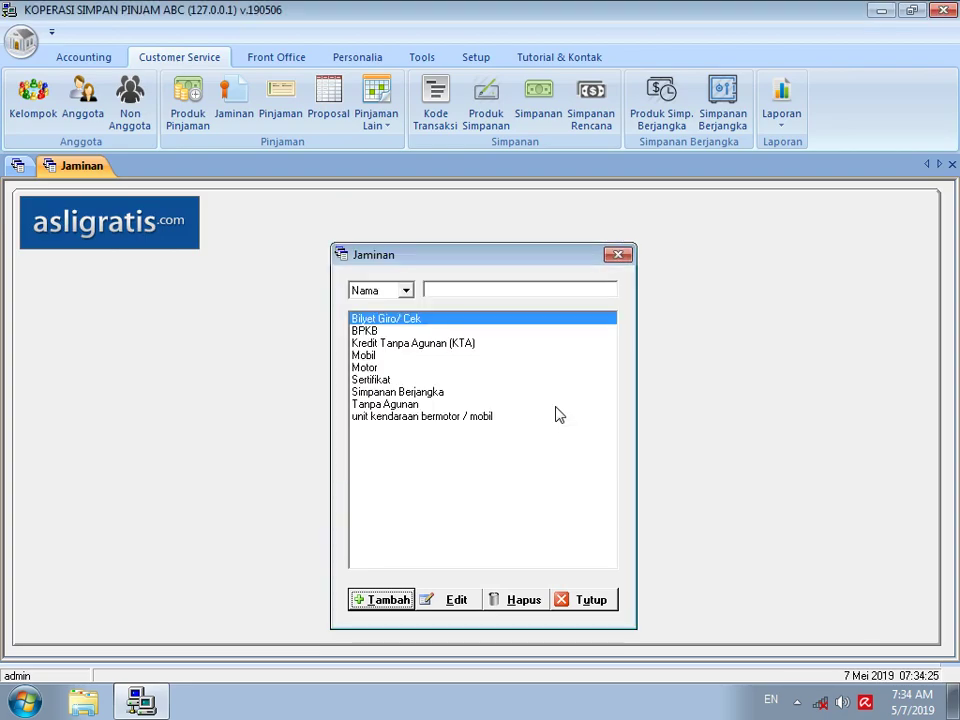
Open the Sertifikat collateral type for editing and move the Harga /m2 detail up two rows, directly below Luas Jaminan
left_click(386, 381)
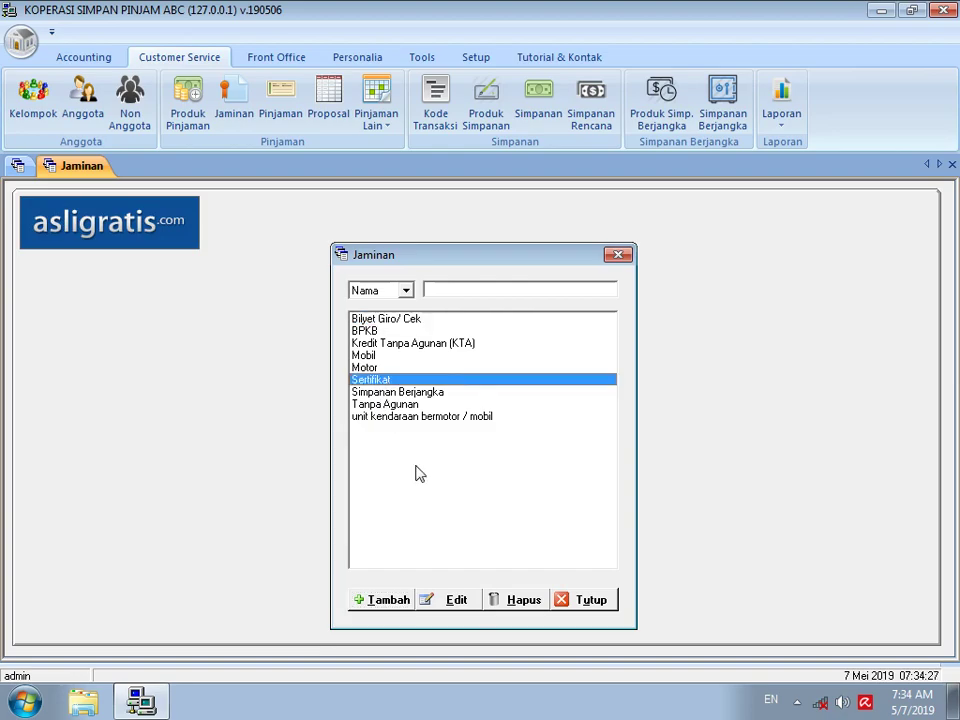
left_click(451, 600)
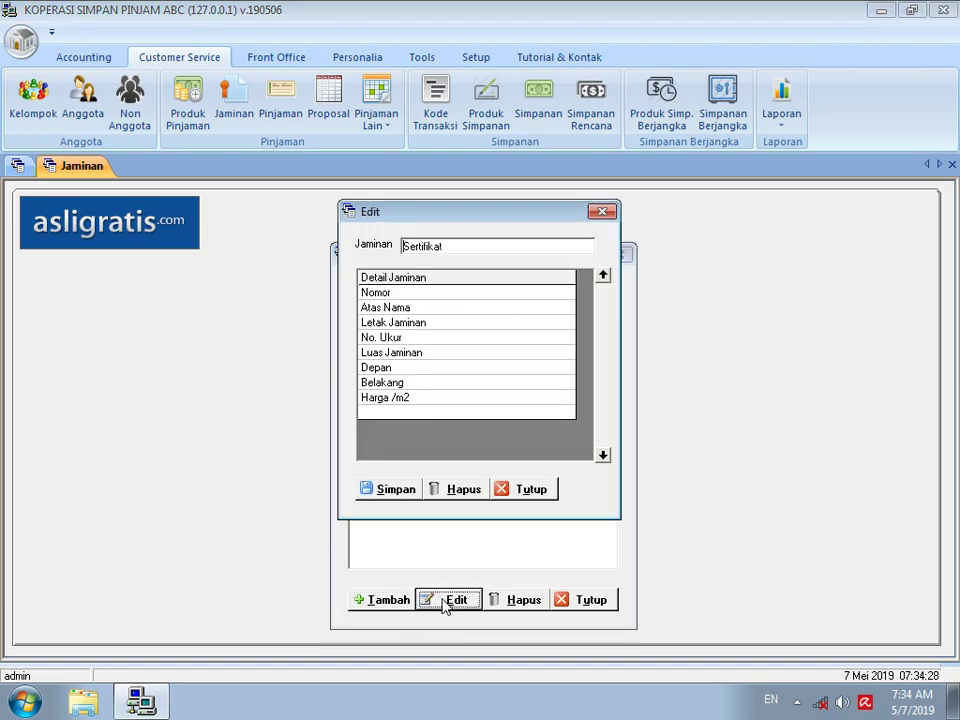
left_click(419, 398)
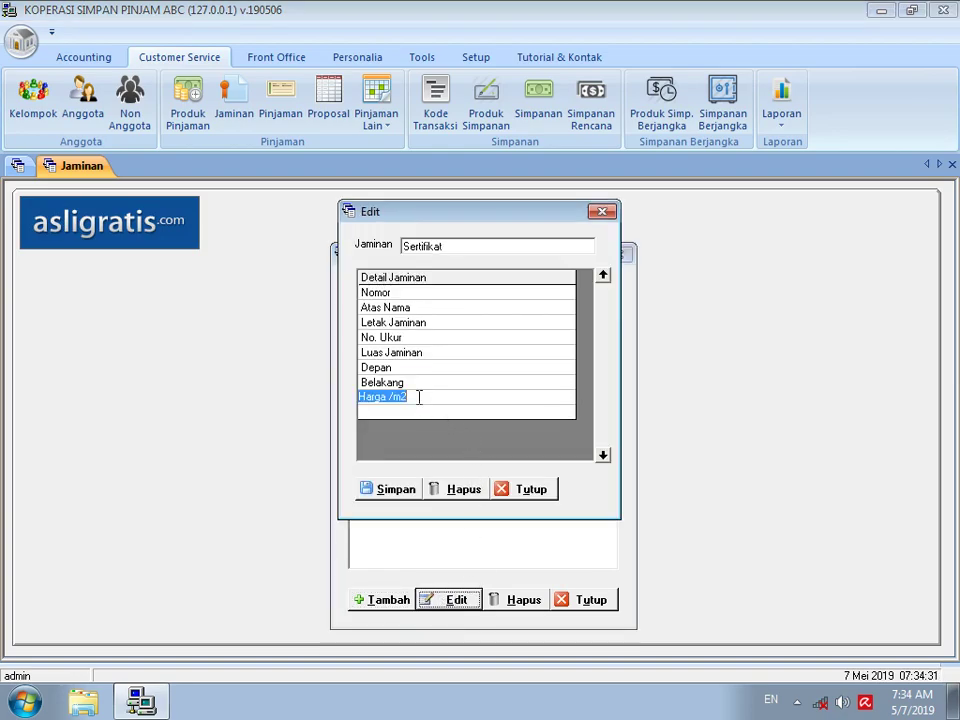
left_click(602, 275)
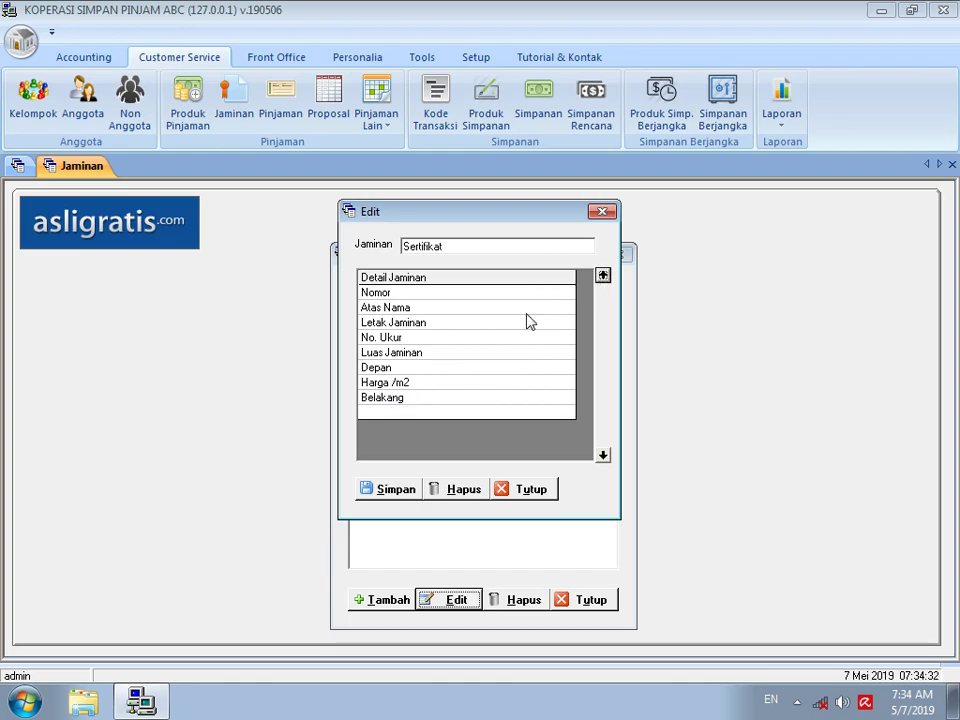
left_click(468, 384)
left_click(603, 275)
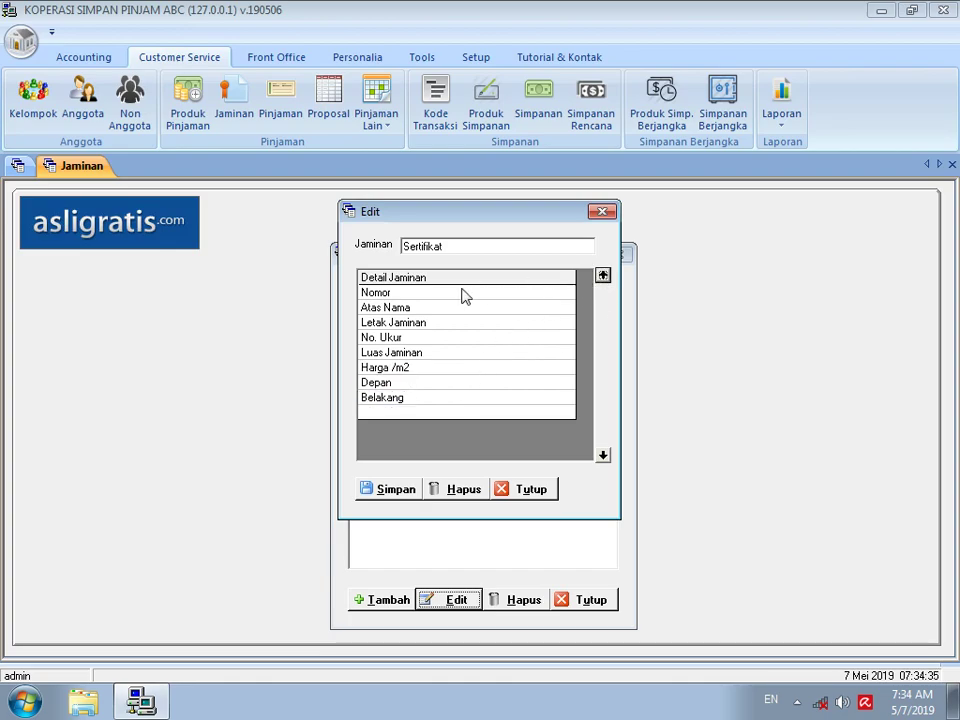
Move the Letak Jaminan detail down one row, below No. Ukur, and save the edited collateral type
left_click(428, 322)
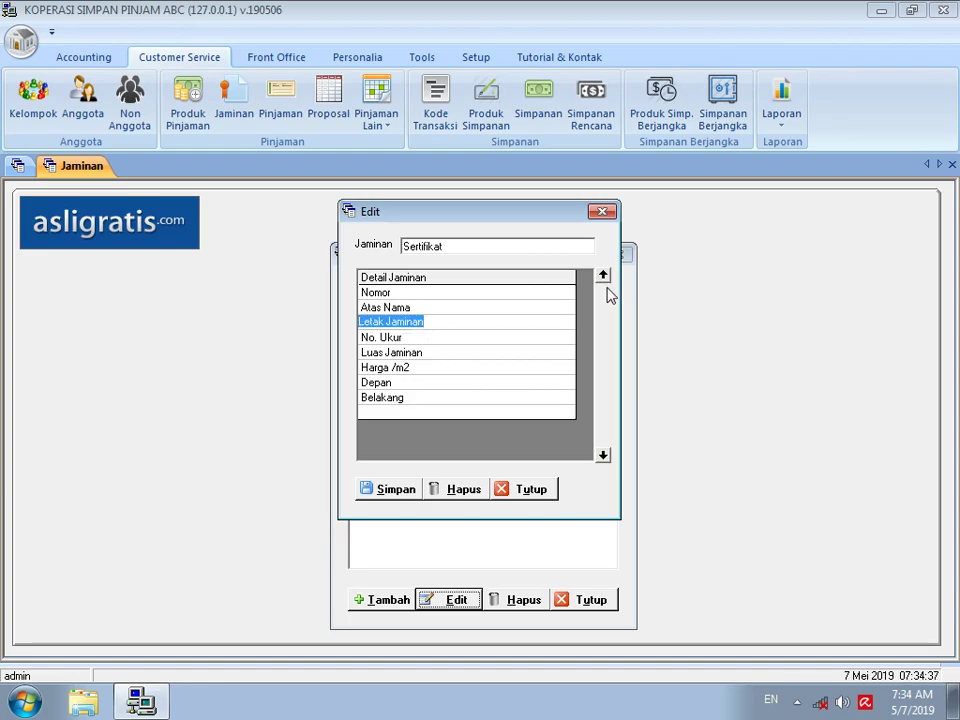
left_click(602, 455)
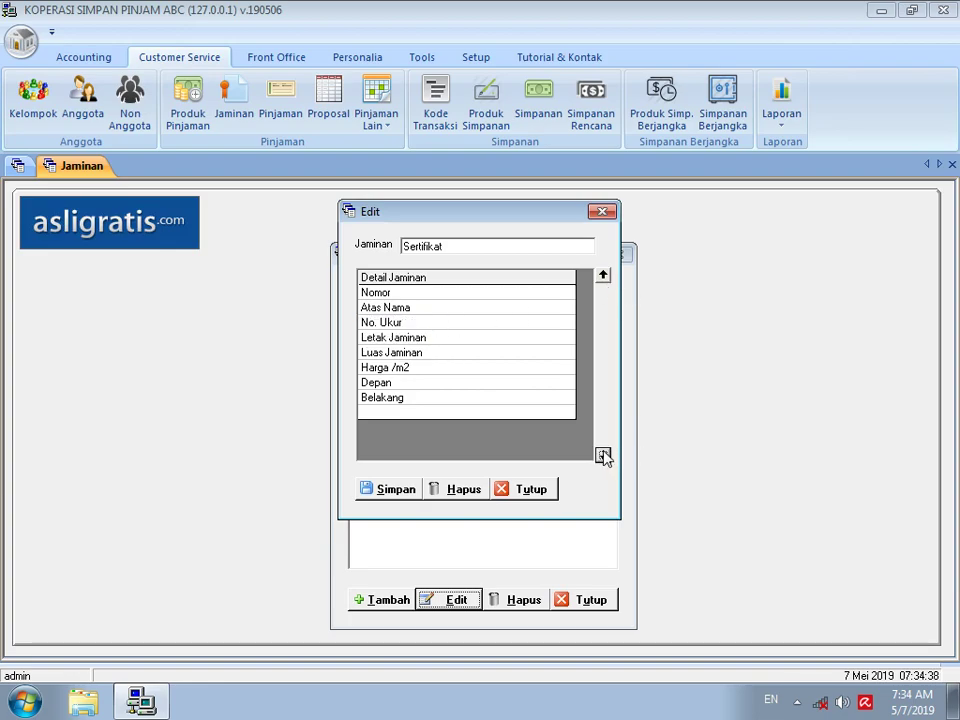
left_click(394, 494)
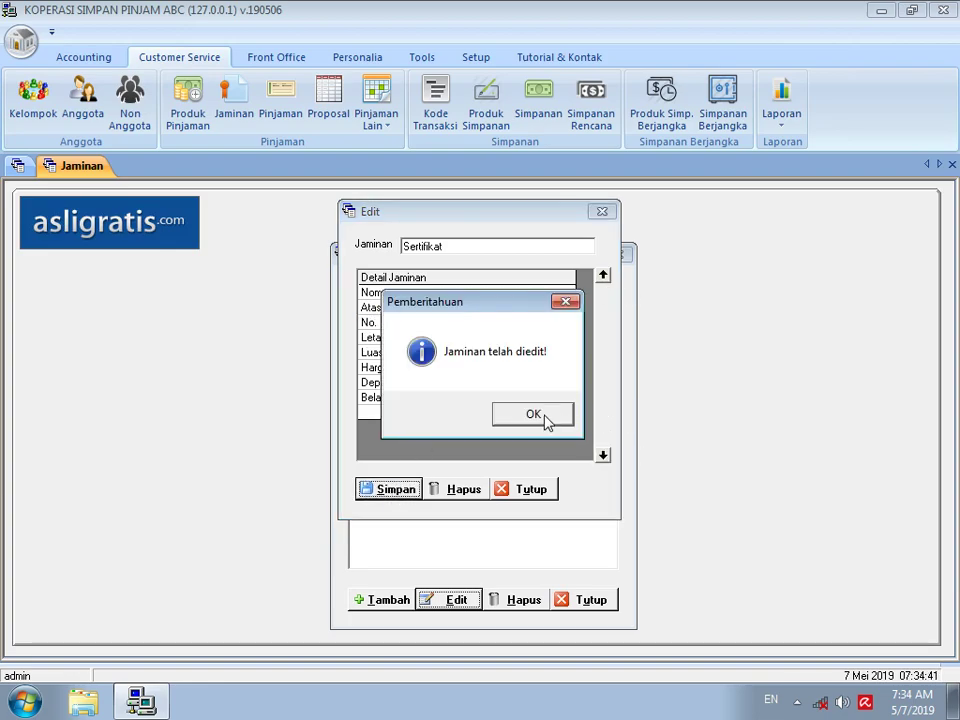
left_click(544, 415)
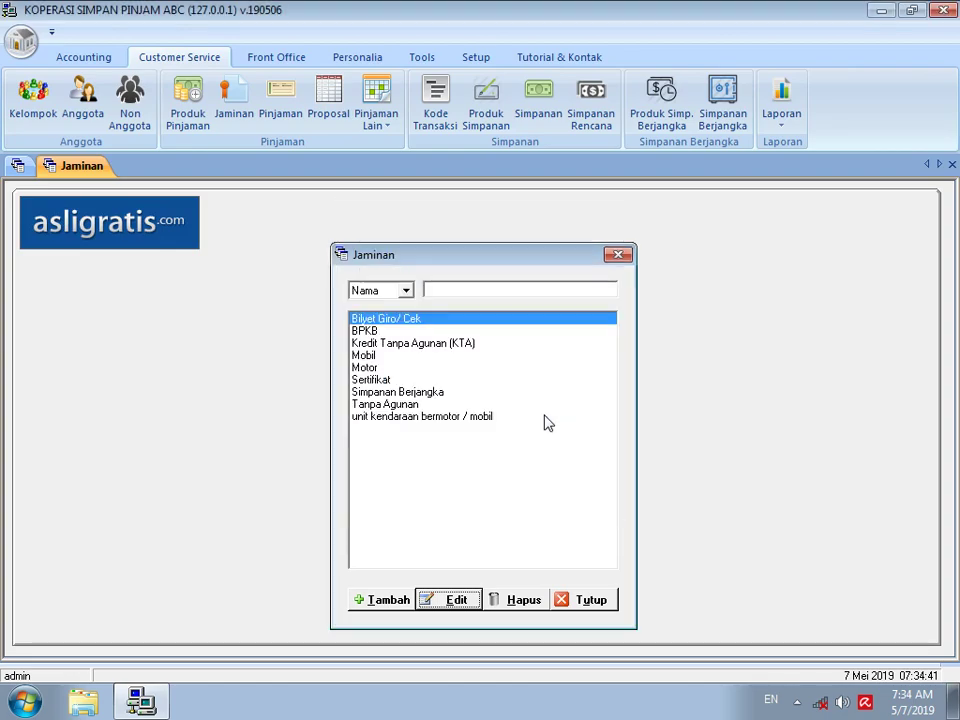
Reopen the Sertifikat collateral type to check the order of its details, and close it without changes
left_click(375, 379)
left_click(452, 601)
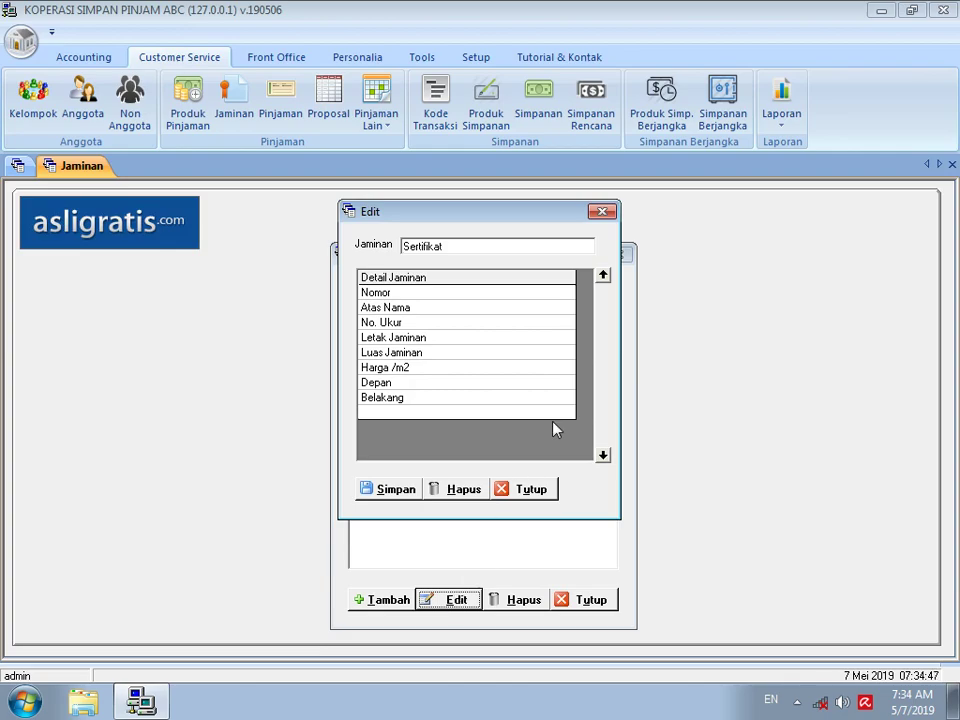
left_click(533, 492)
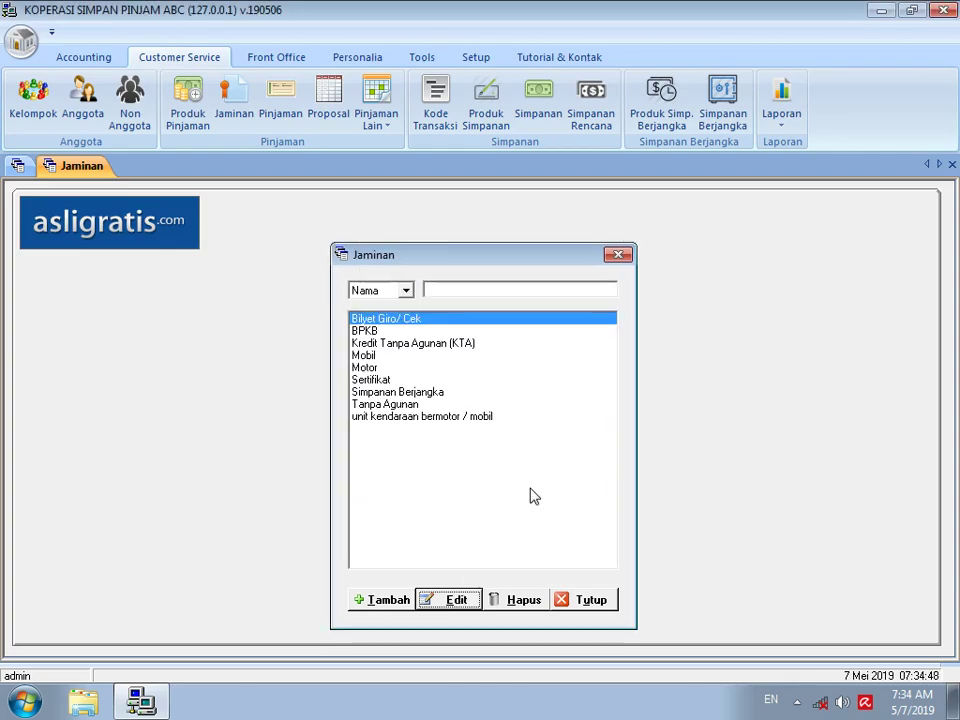
Start a new loan in Pinjaman and open a new member form from its member lookup
left_click(276, 124)
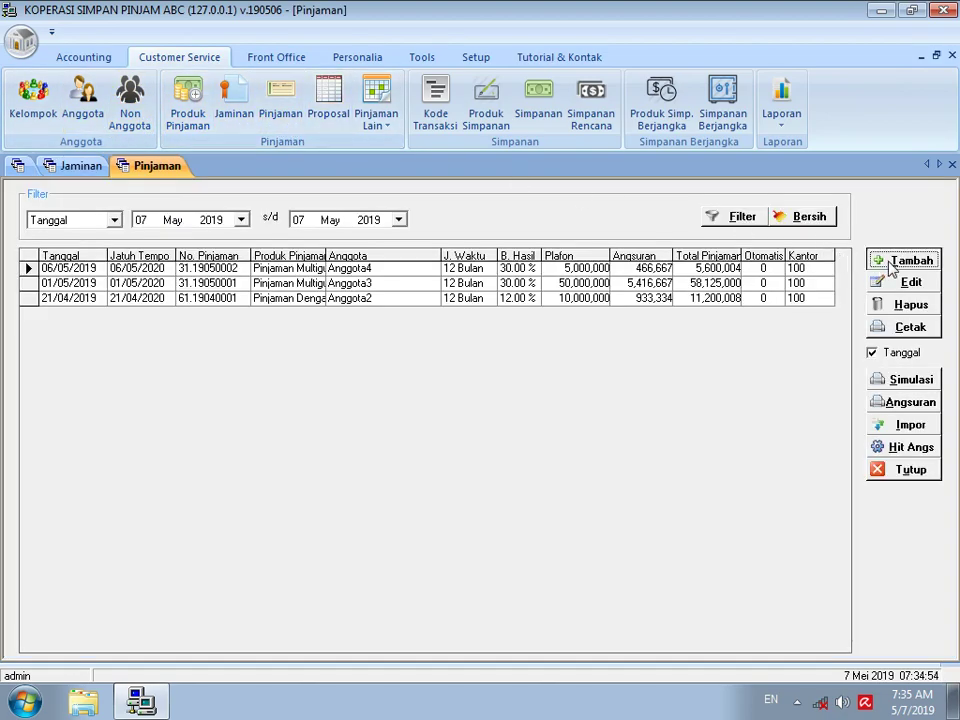
left_click(892, 265)
left_click(494, 244)
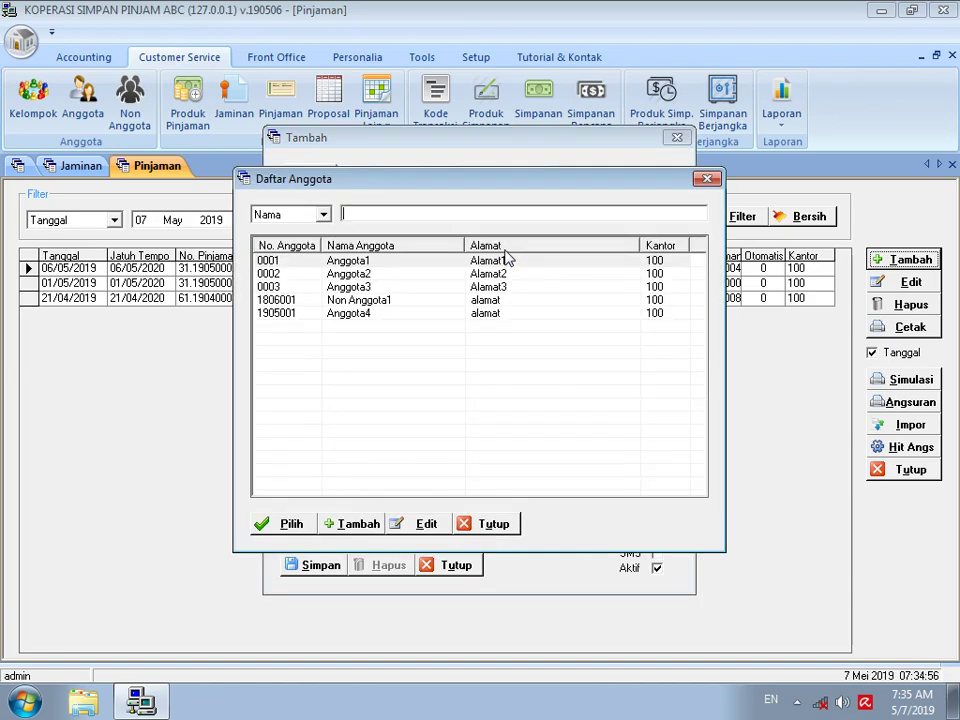
left_click(356, 524)
Enter Anggota5 as the new member's name and alamat as the address
left_click(361, 170)
type("Anggota5")
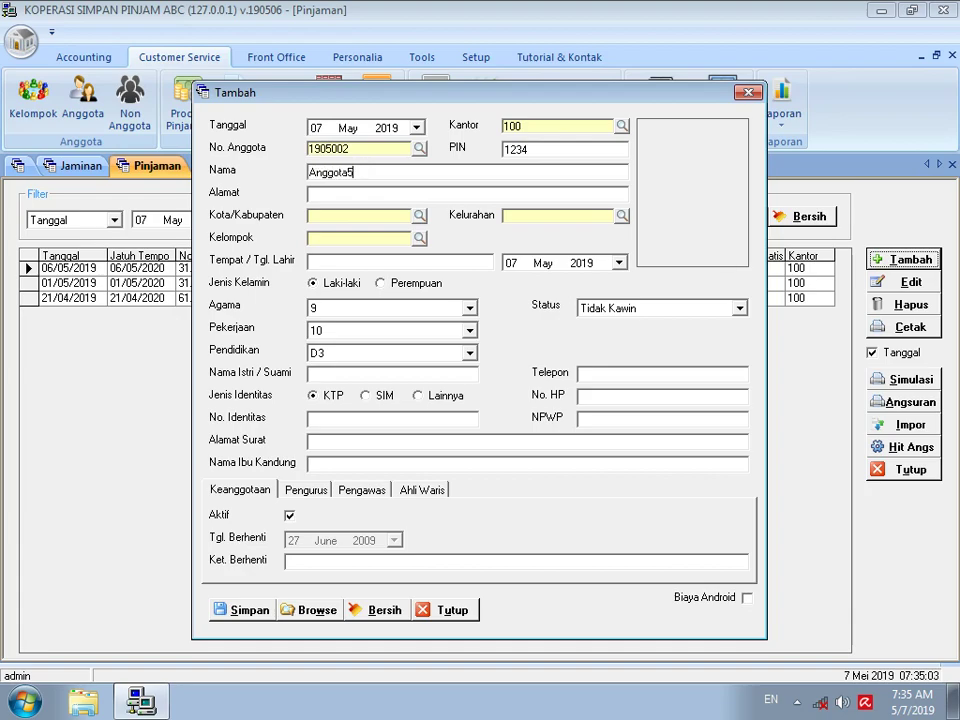
key("Tab")
type("alamat")
Search the regency list for semara and set the member's Kota/Kabupaten to Semarang in JAWA TENGAH
left_click(419, 215)
type("semara")
key("Down")
key("Down")
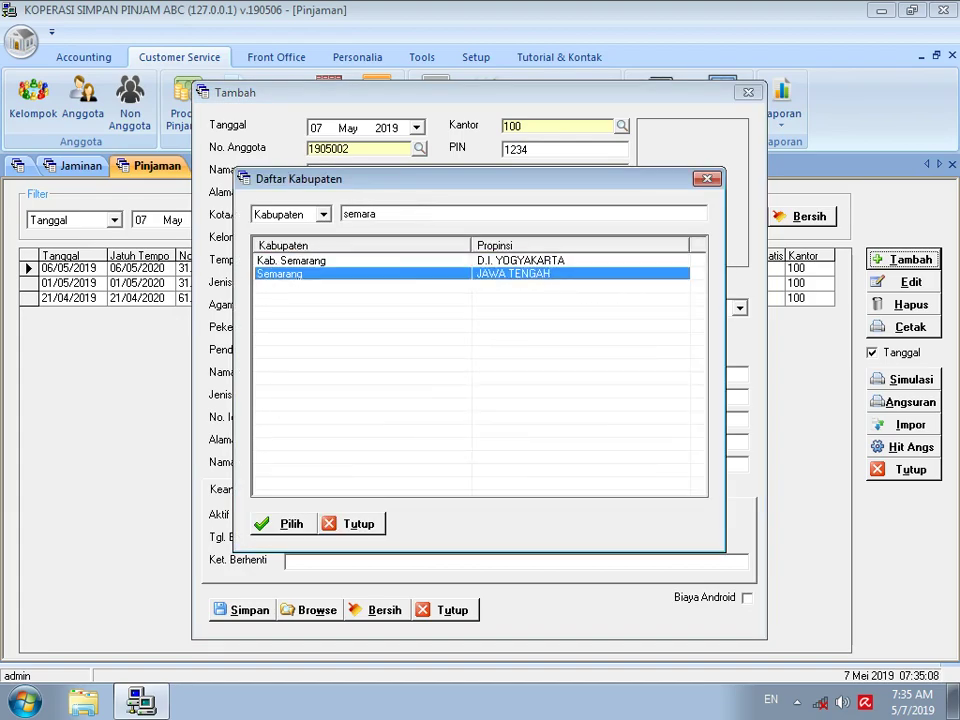
key("Return")
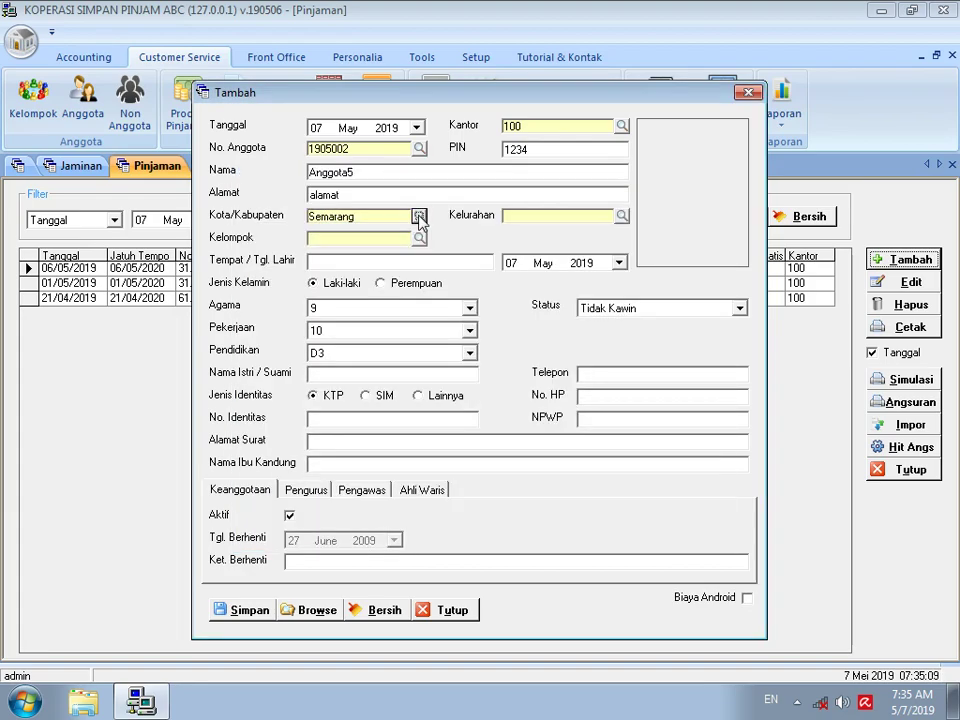
Save the new member, close the member form and choose Anggota5 as the borrower of the loan
left_click(250, 609)
left_click(575, 414)
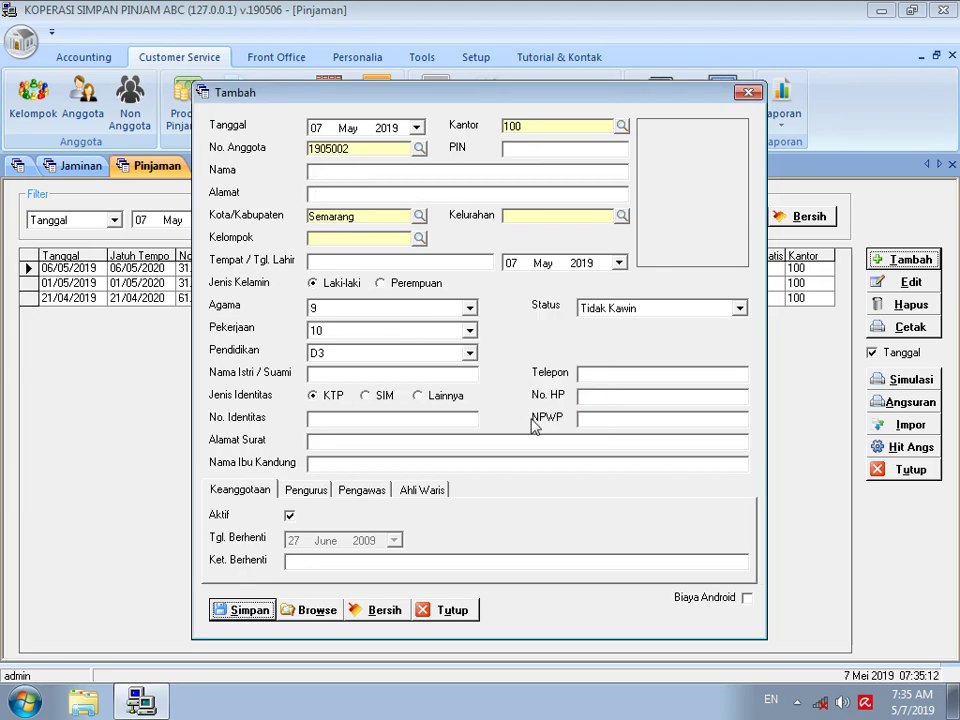
left_click(454, 608)
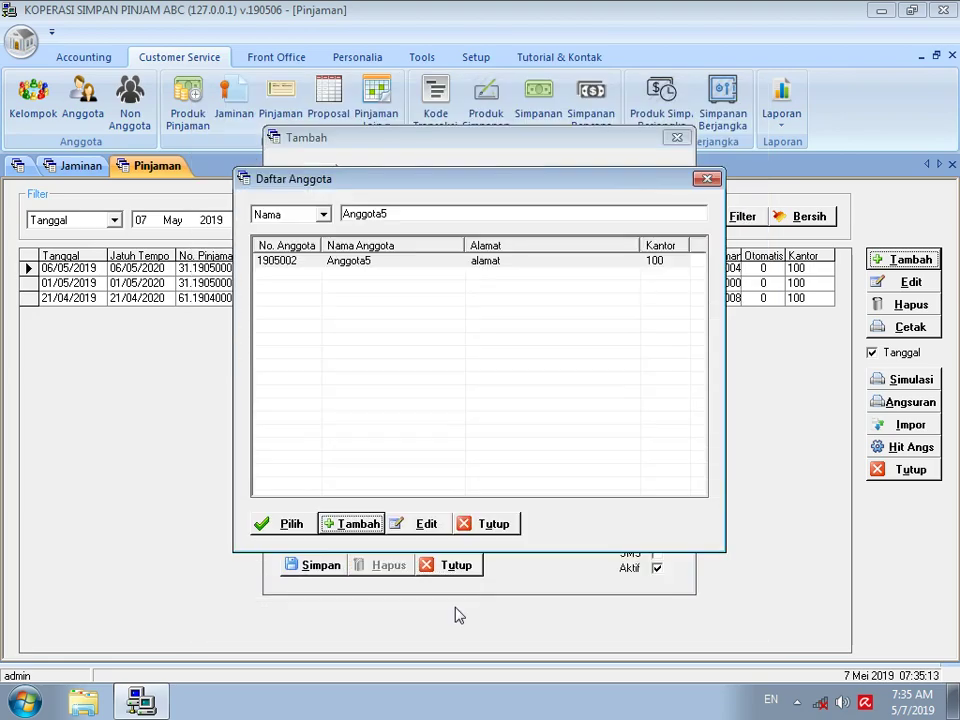
left_click(349, 269)
left_click(291, 524)
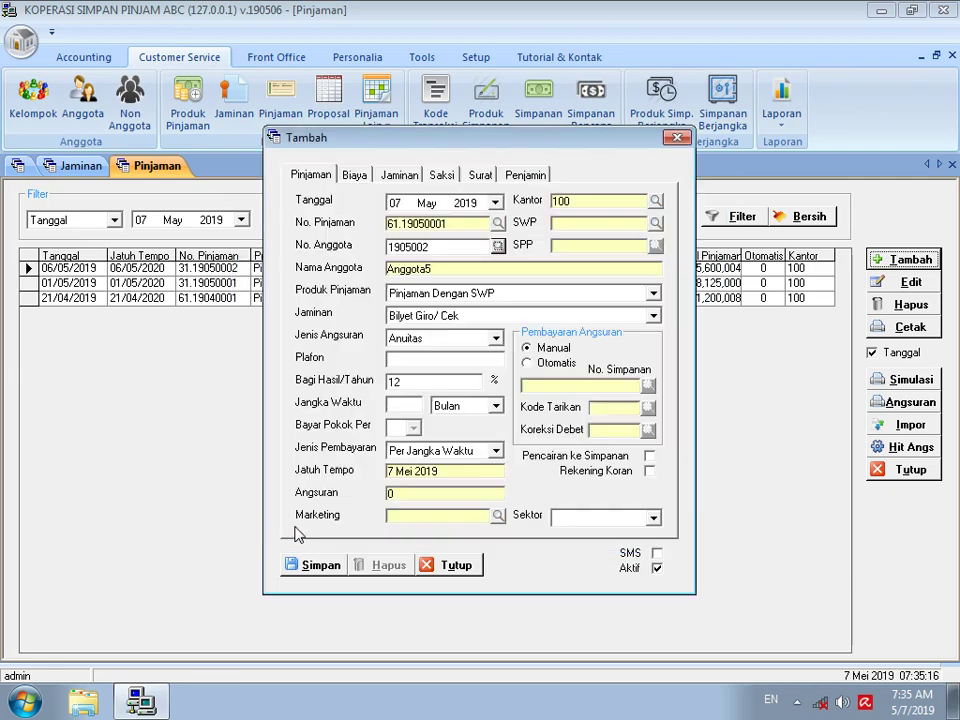
Set the loan product to Pinjaman Multiguna and the collateral to Sertifikat
left_click(455, 294)
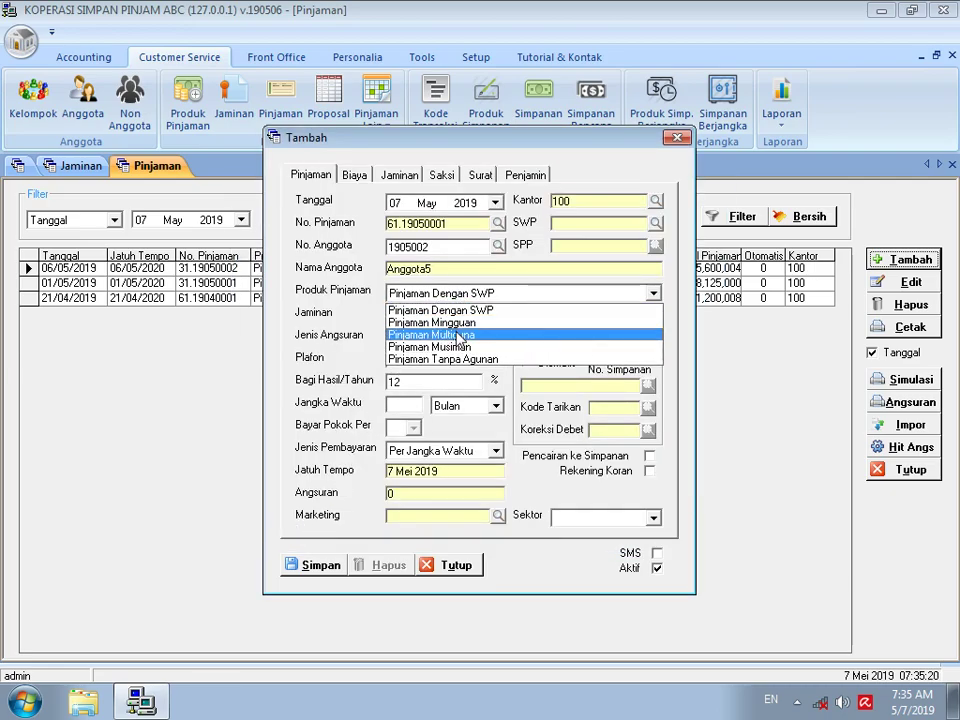
left_click(440, 335)
left_click(452, 316)
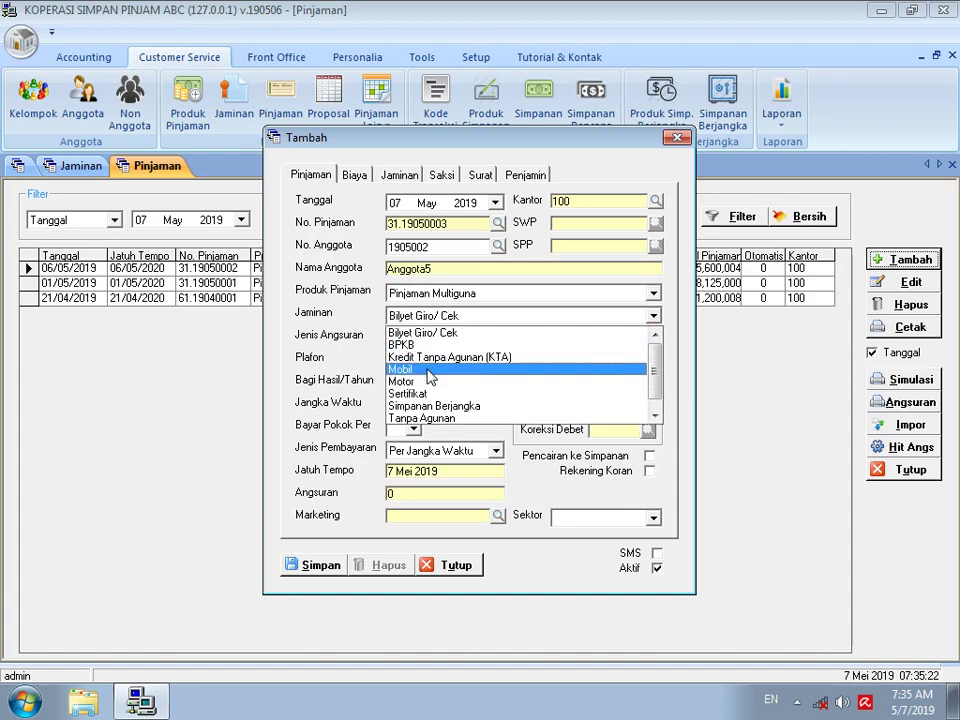
left_click(418, 393)
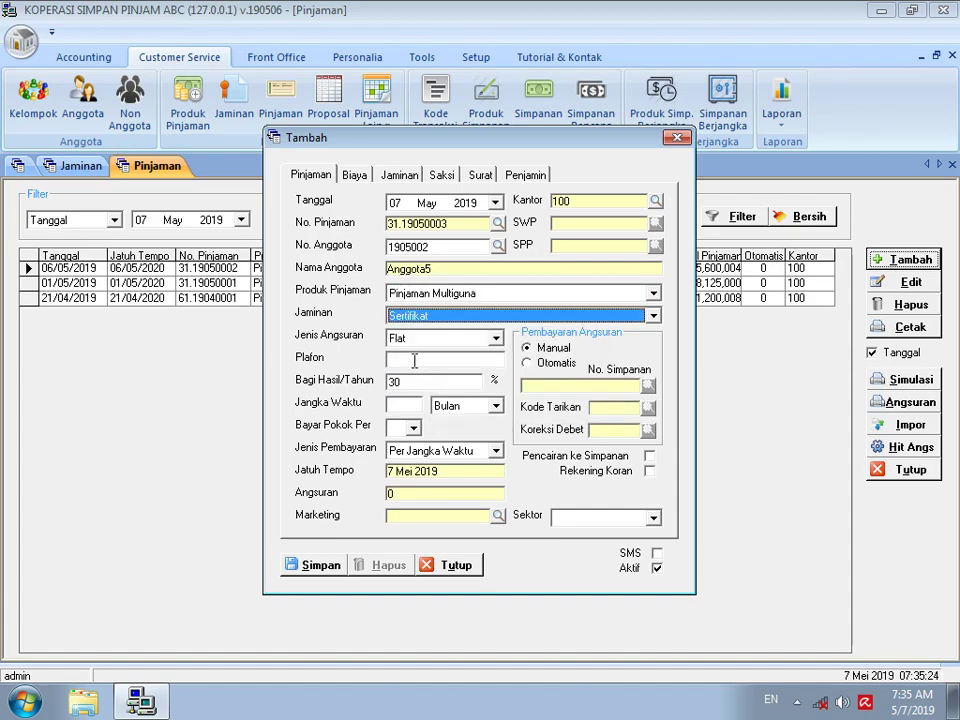
Set the loan's Plafon to 100,000,000 and its Jangka Waktu to 24 Bulan
left_click(414, 361)
type("1")
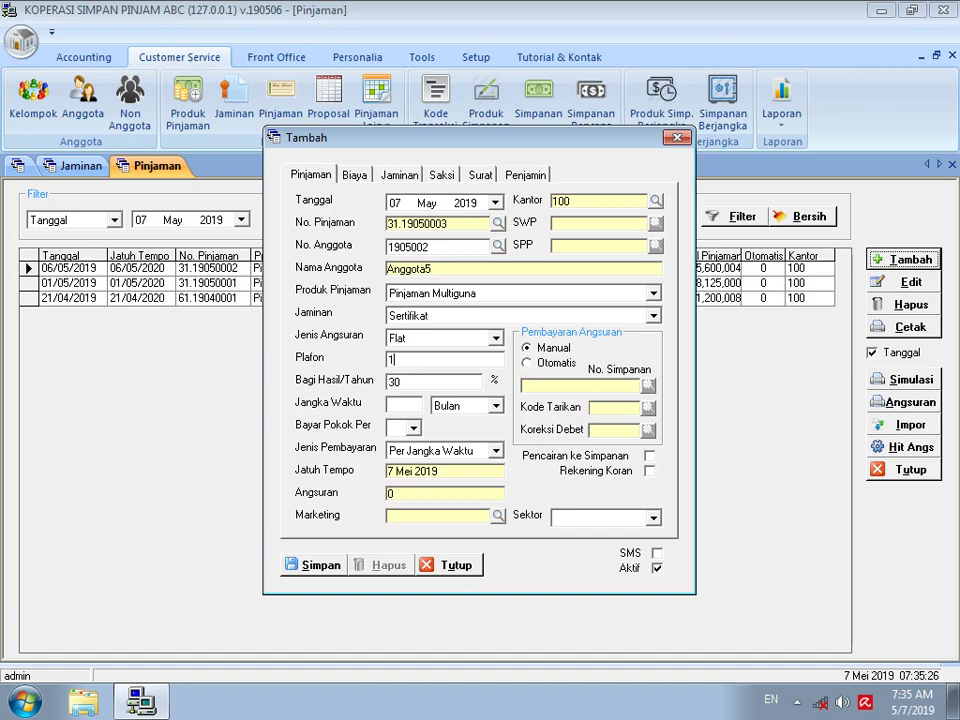
type("00,000,000")
key("Tab")
key("Tab")
type("24")
key("Tab")
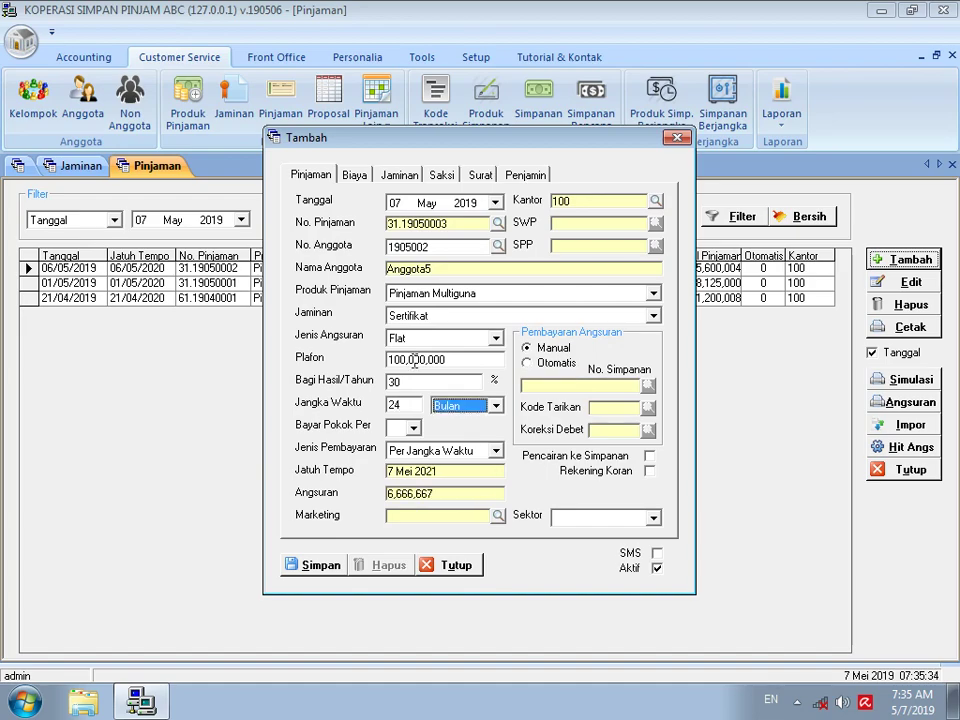
In the loan's collateral details, set Nomor to 123, Atas Nama to Pemilik and No. Ukur to 234
left_click(396, 180)
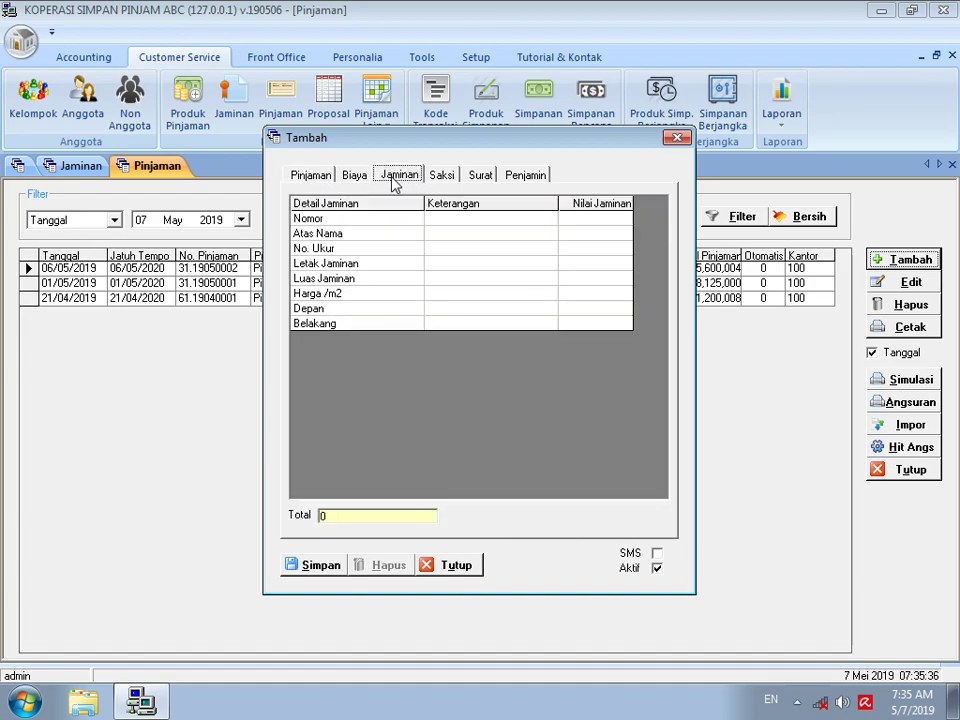
left_click(485, 220)
type("123")
key("Tab")
key("Tab")
type("Pemilik")
key("Tab")
key("Tab")
type("234")
key("Tab")
key("Tab")
Set the collateral's Letak Jaminan to Alamat Jaminan and its Luas Jaminan to 1000
type("Alam")
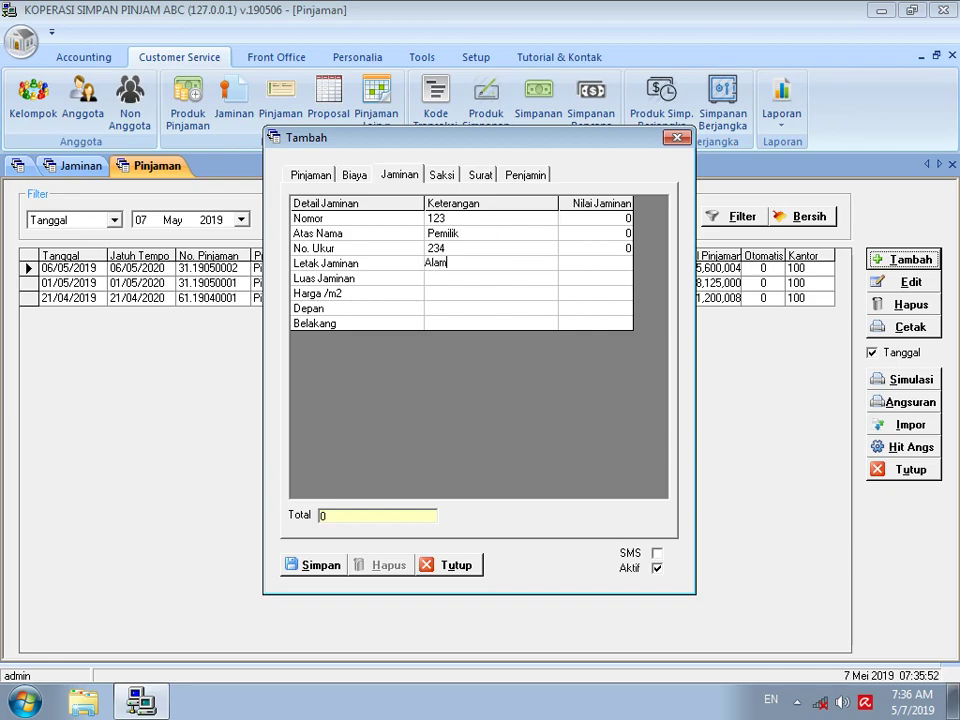
type("at Jaminan")
key("Tab")
key("Tab")
type("1000")
key("Tab")
key("Tab")
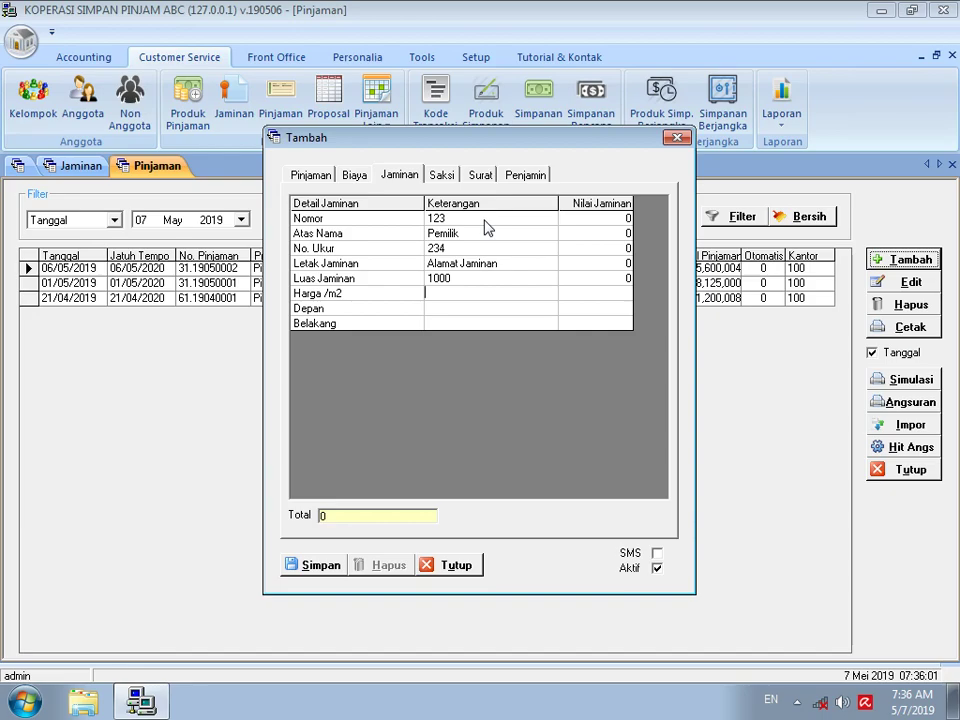
Set the collateral's Harga /m2 description to 100.000 /m2 with a Nilai Jaminan of 100,000,000
type("100000")
key("Tab")
left_click(502, 292)
left_click(502, 292)
type("/m2")
key("Tab")
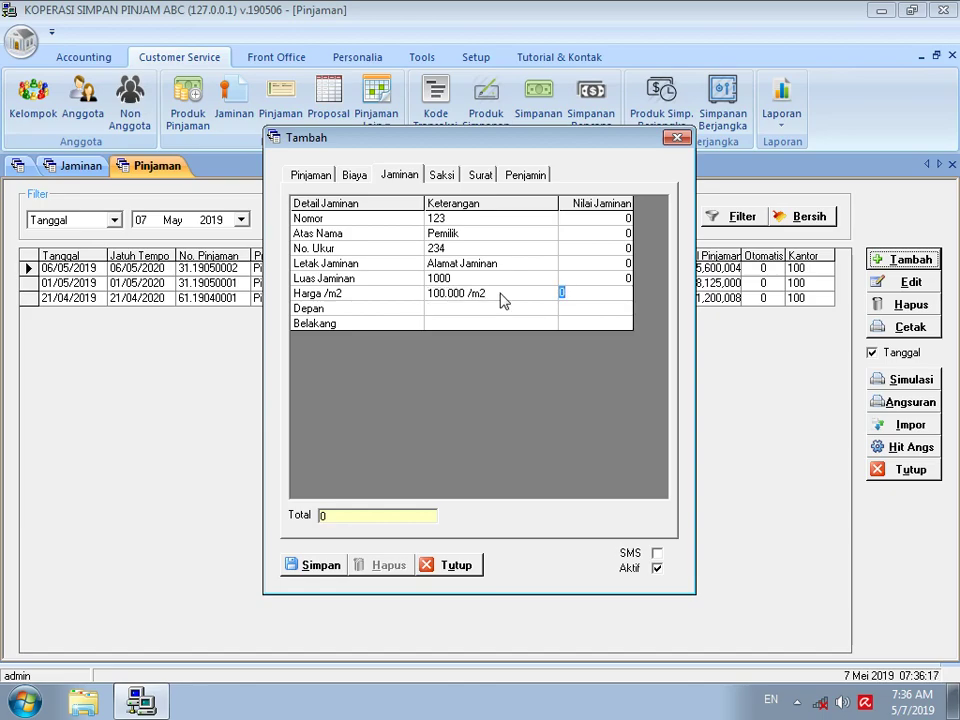
type("100,000,0")
type("00")
key("Tab")
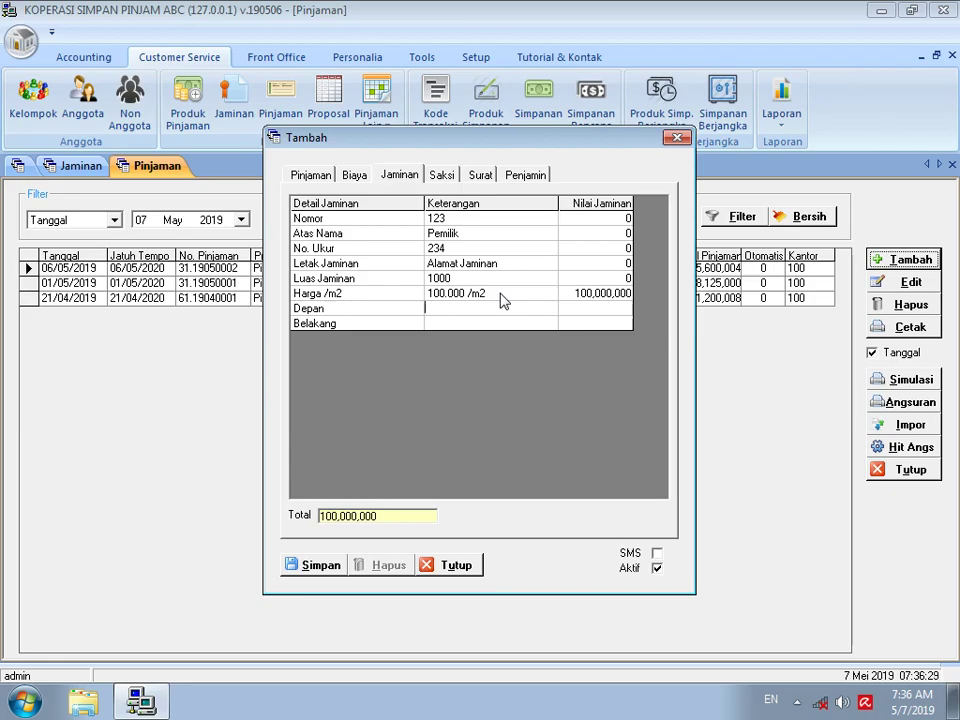
Set the collateral's Depan to 20 and its Belakang to 50
type("10")
key("BackSpace")
type("20")
key("Return")
key("Return")
type("50")
key("Return")
key("Return")
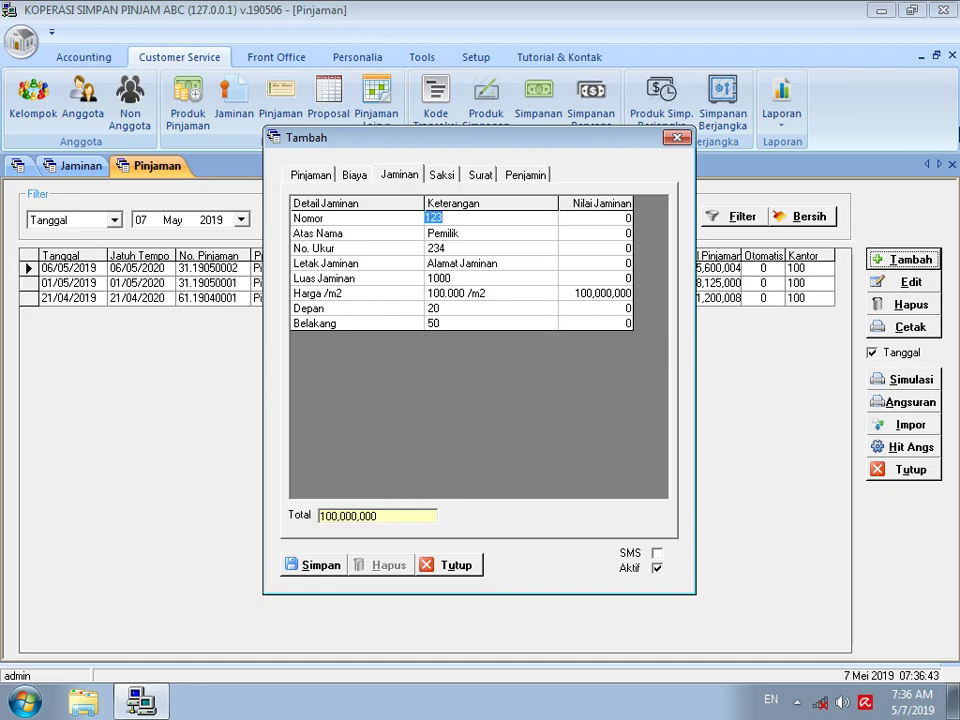
Return to the main loan data and save the new loan
left_click(310, 177)
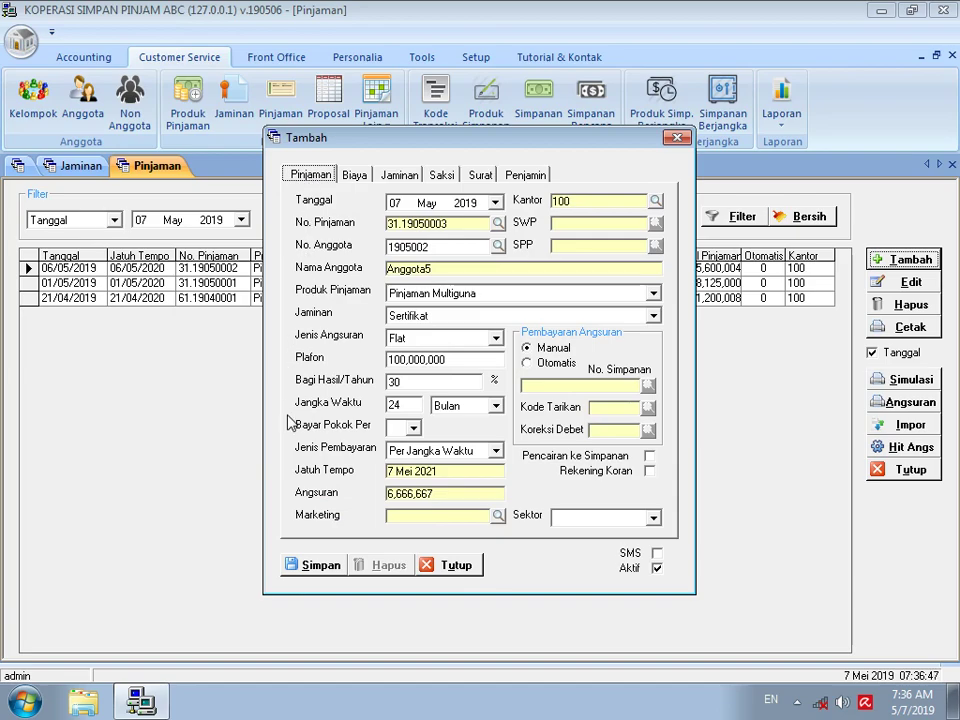
left_click(318, 566)
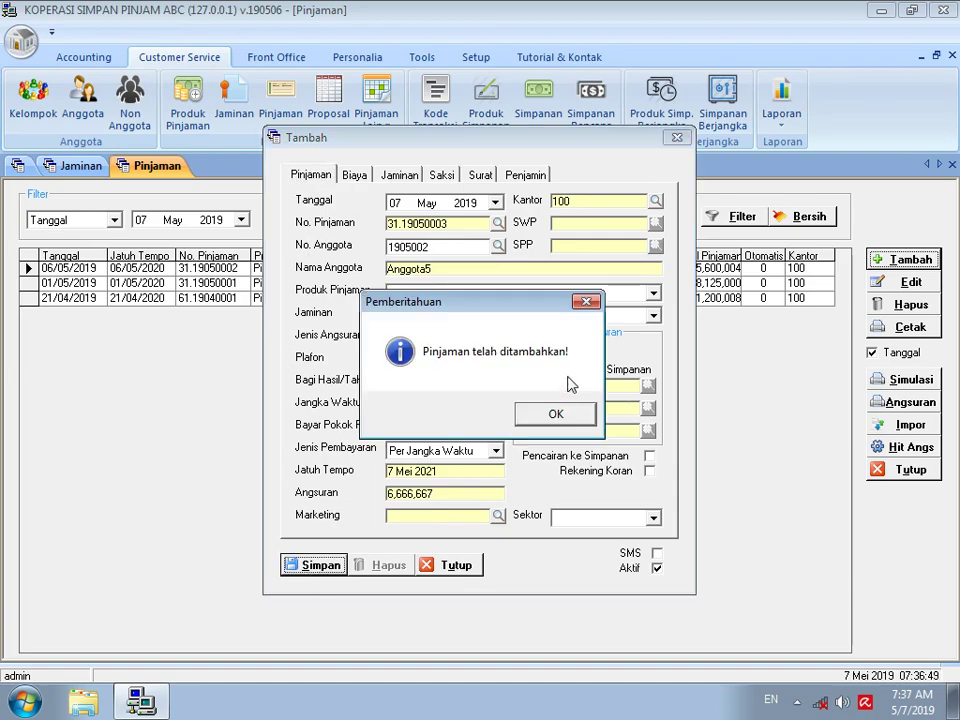
left_click(548, 415)
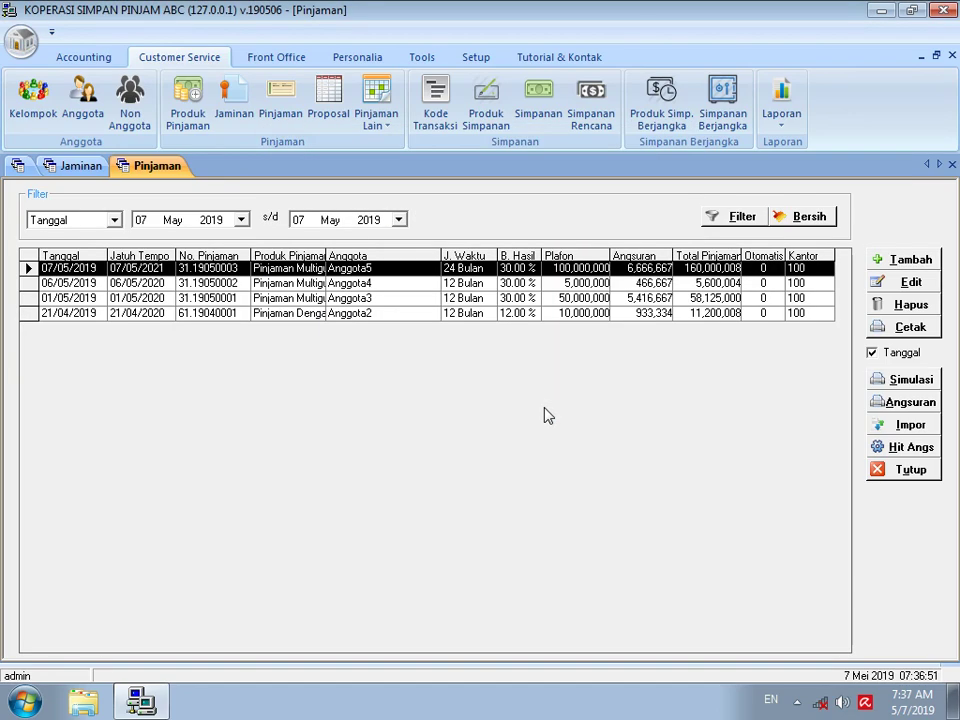
Generate the loan agreement letter for Anggota5's loan and review its three pages, including the Sertifikat collateral details
left_click(922, 330)
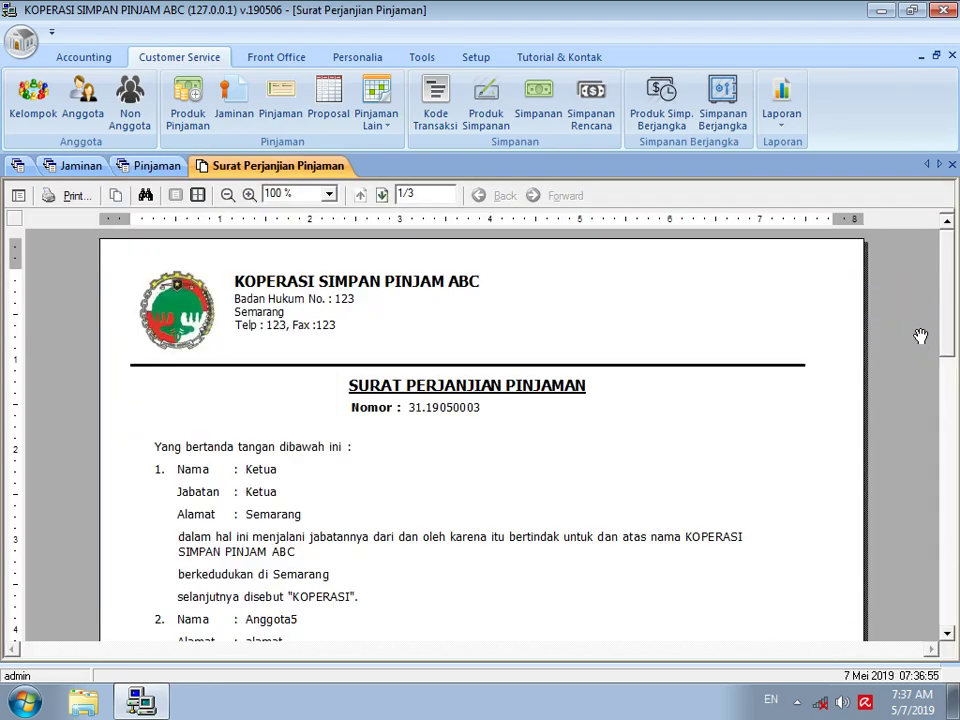
left_click_drag(952, 270, 924, 375)
scroll(915, 415, "down", 5)
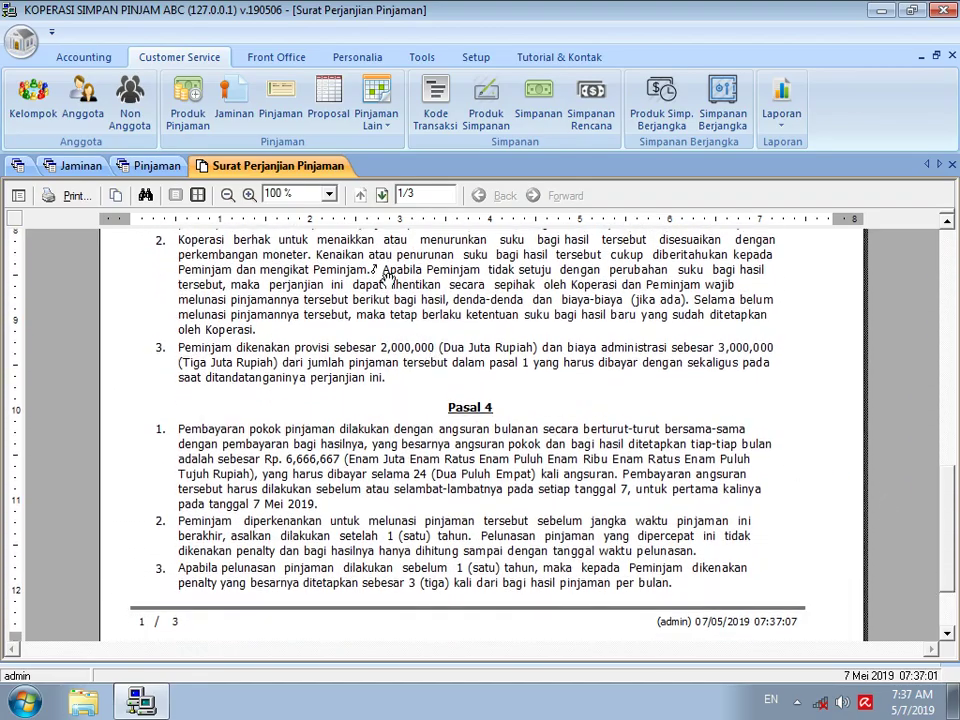
scroll(882, 380, "down", 3)
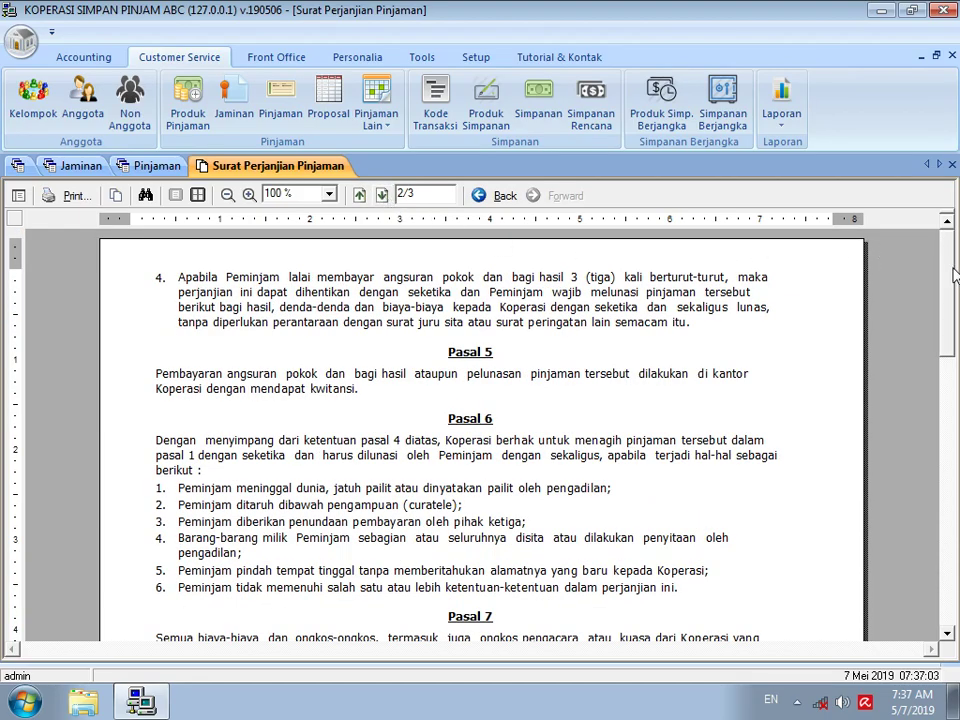
scroll(950, 290, "down", 8)
scroll(933, 417, "down", 3)
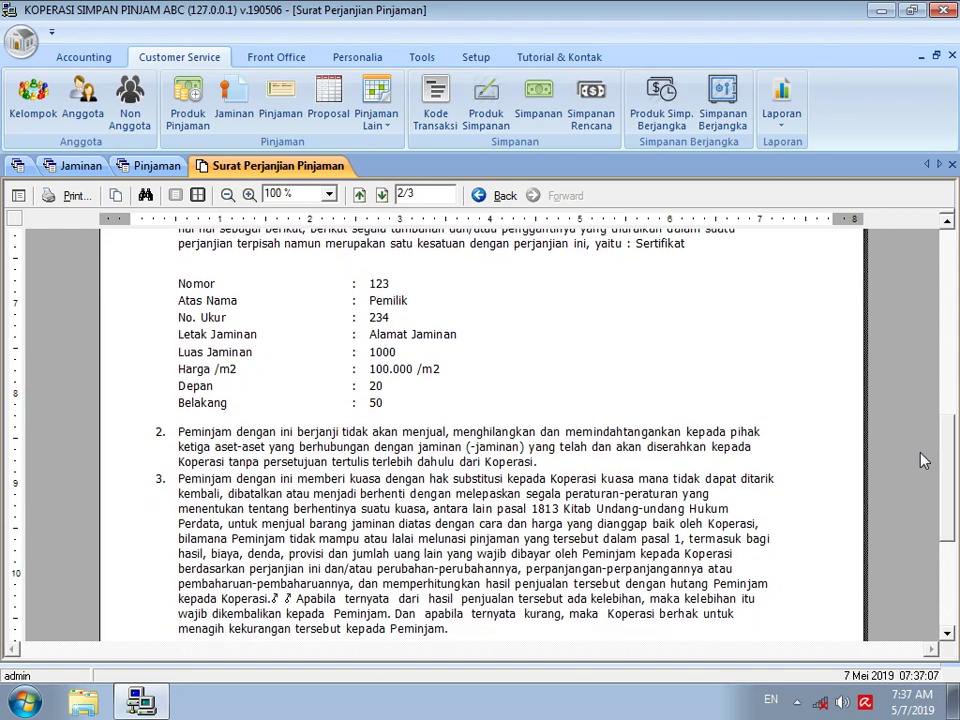
left_click(382, 196)
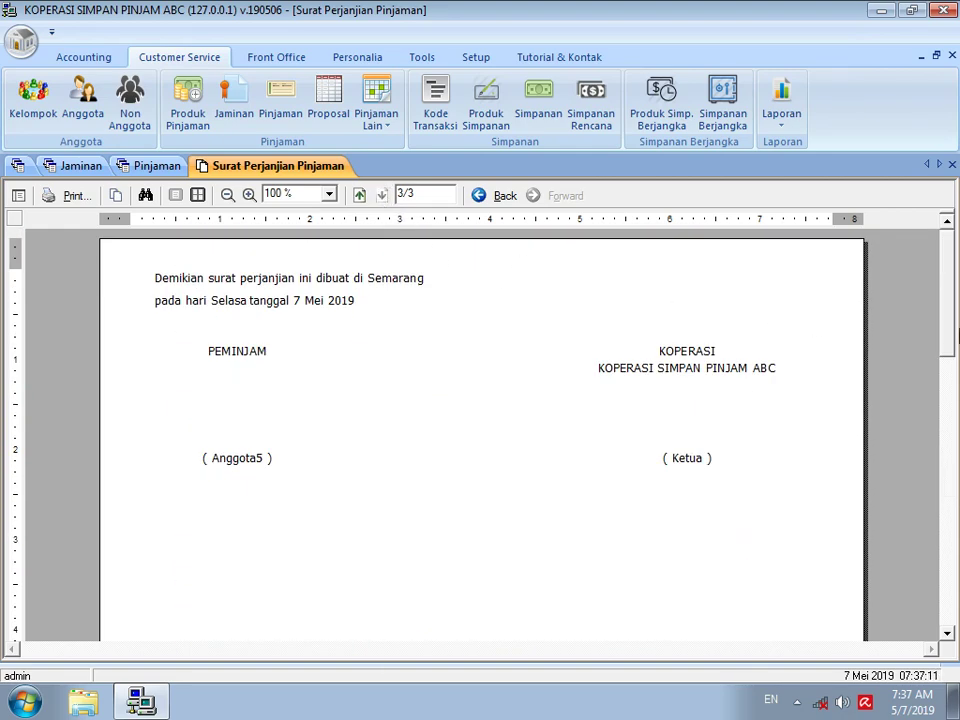
Go back to the loan list, generate the installment report for Anggota5's loan and review the payment schedule
left_click(124, 166)
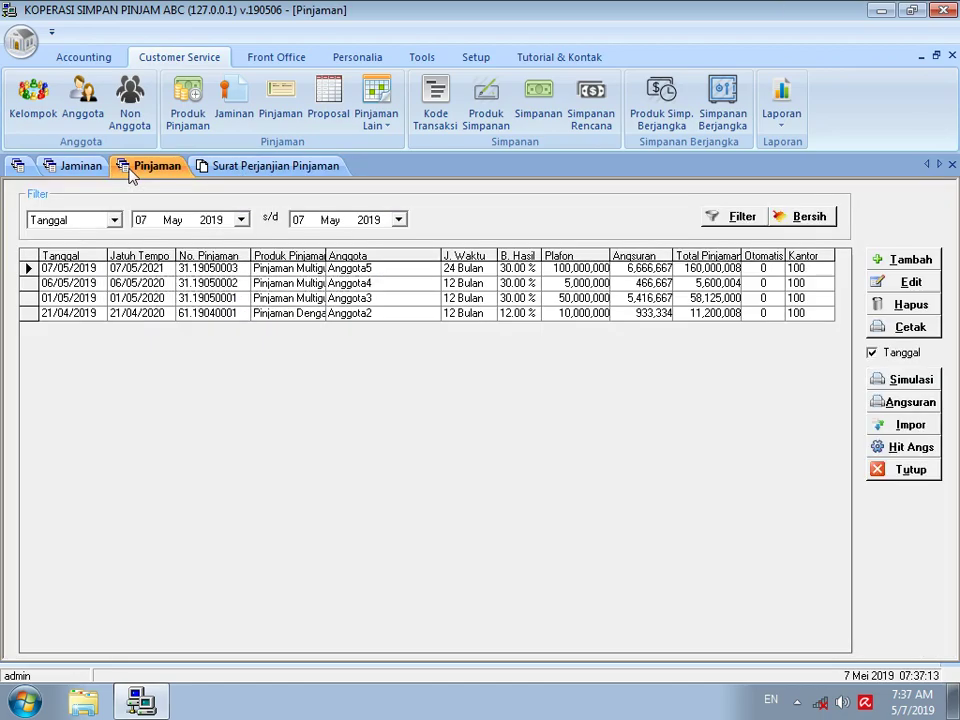
left_click(917, 402)
left_click_drag(948, 316, 917, 485)
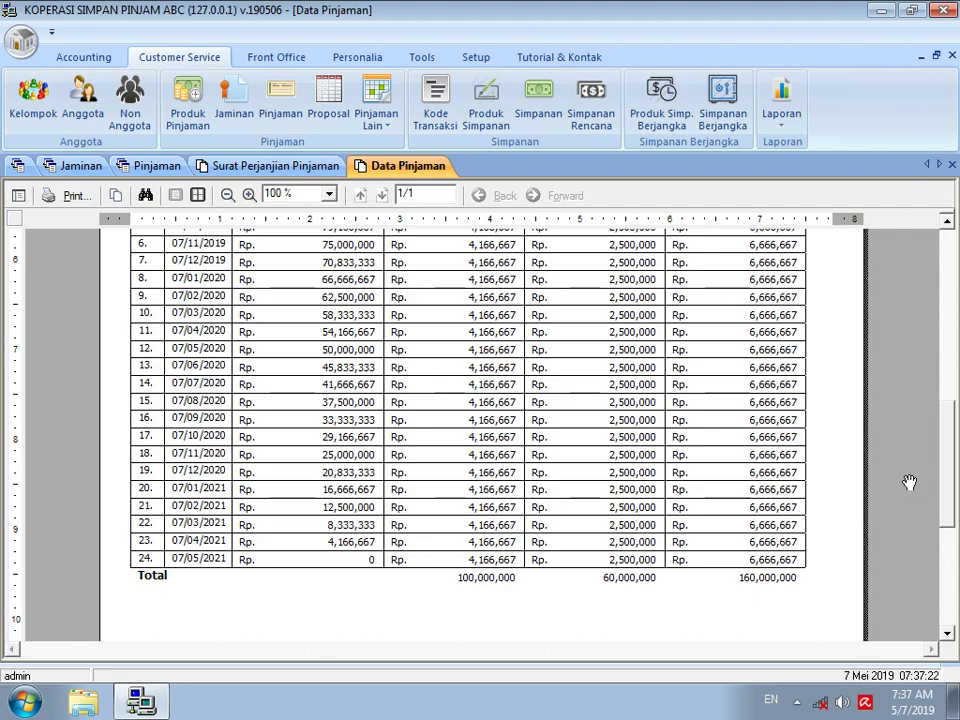
scroll(866, 469, "up", 3)
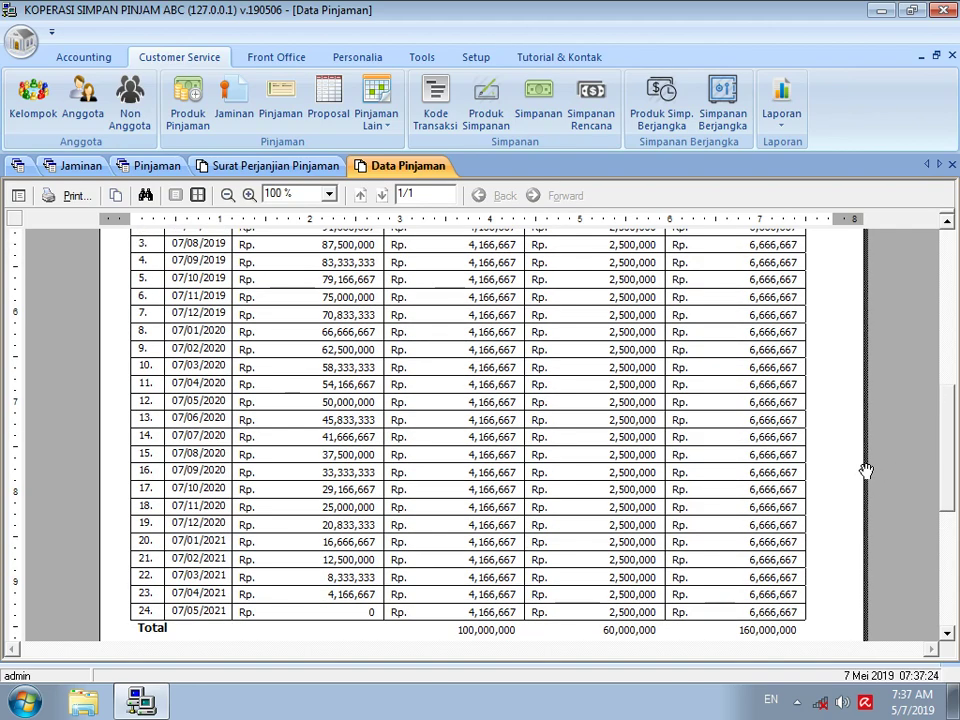
scroll(866, 469, "up", 1)
scroll(866, 467, "down", 1)
Open the Pencairan Pinjaman list among the front office loan transactions
left_click(258, 60)
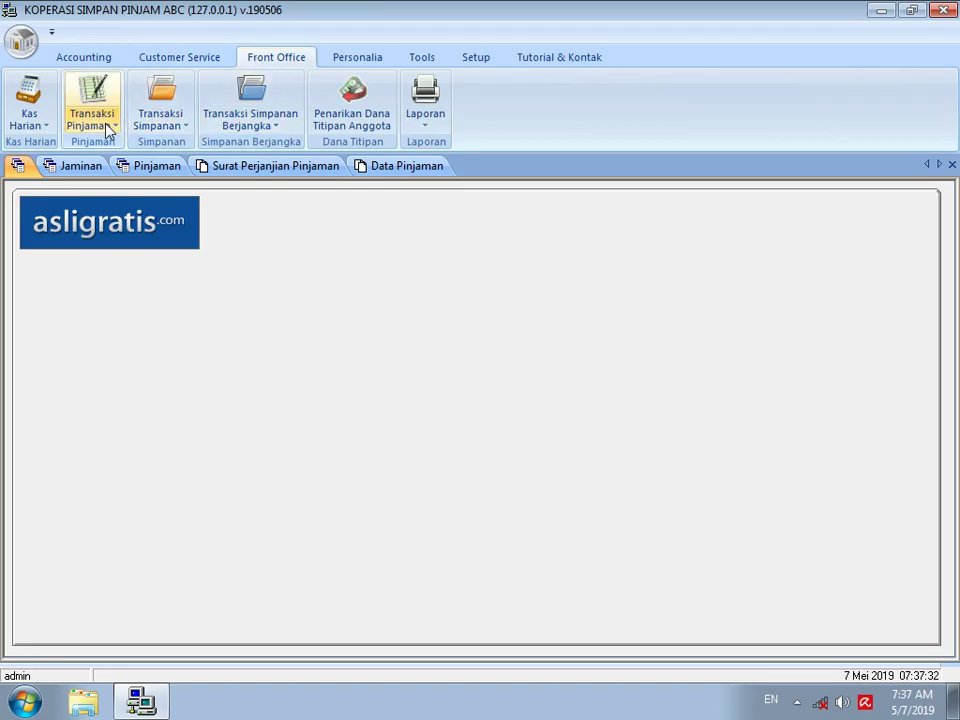
left_click(108, 128)
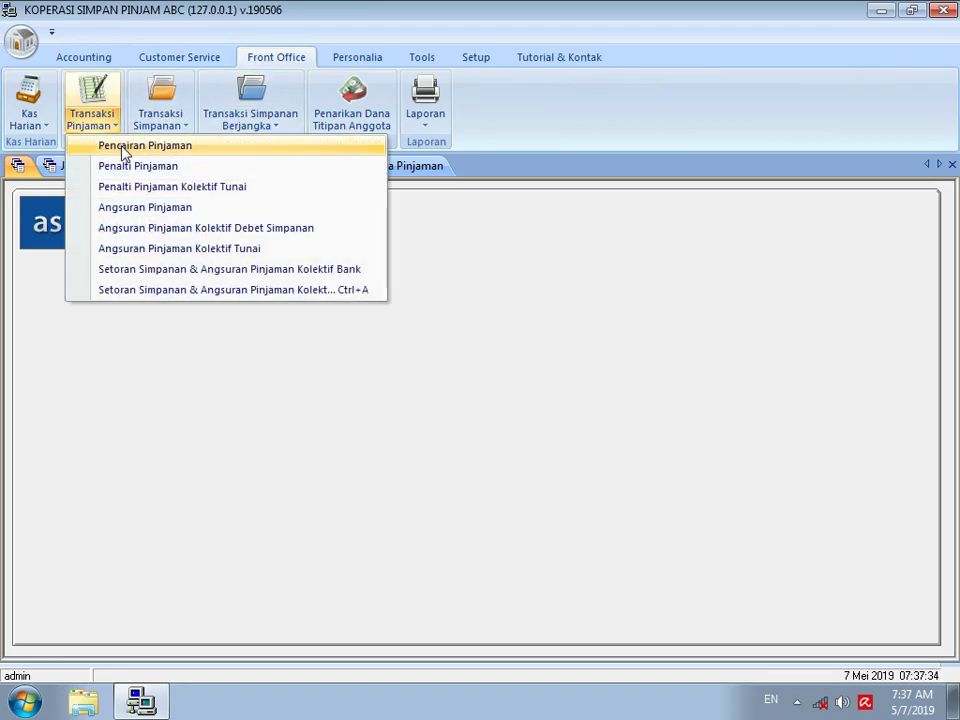
left_click(123, 151)
Start a new loan disbursement and choose Anggota5's Pinjaman Multiguna loan for it
left_click(910, 263)
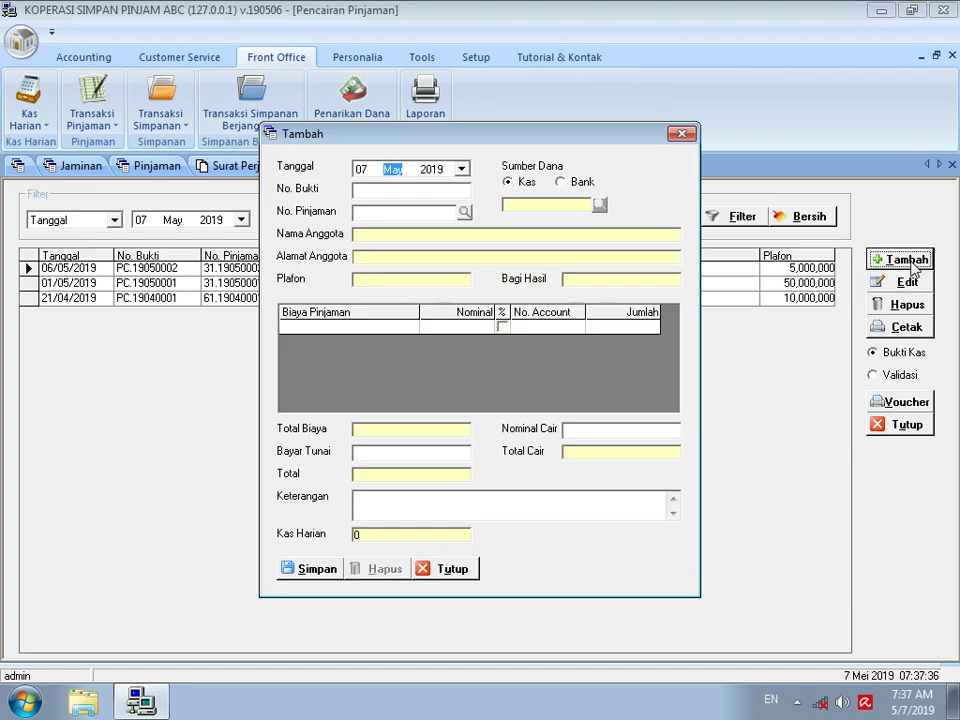
left_click(466, 213)
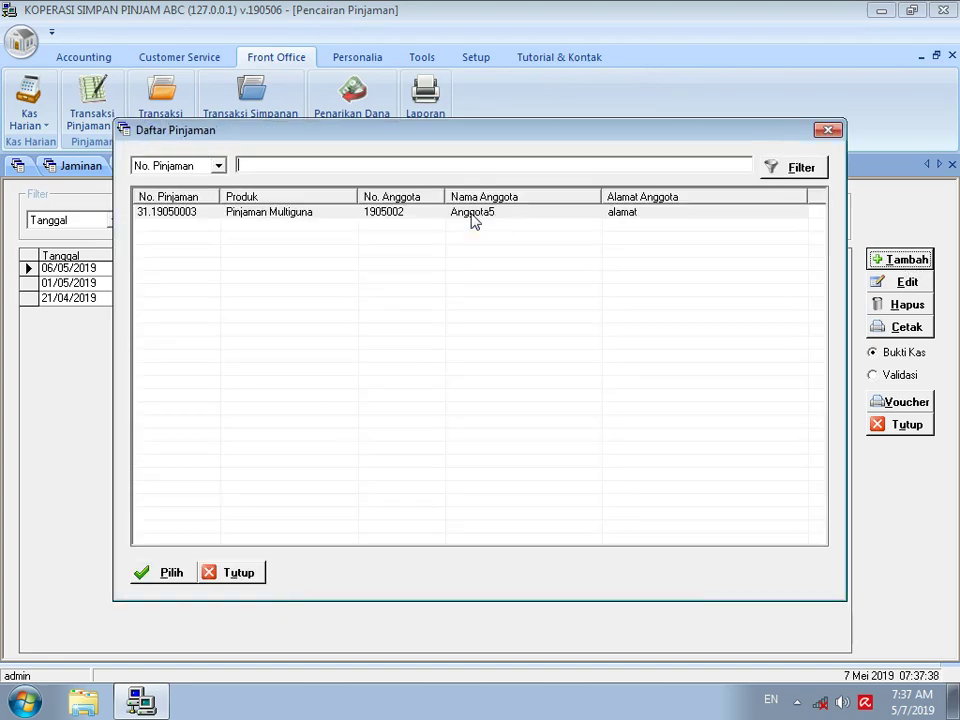
left_click(381, 214)
left_click(148, 576)
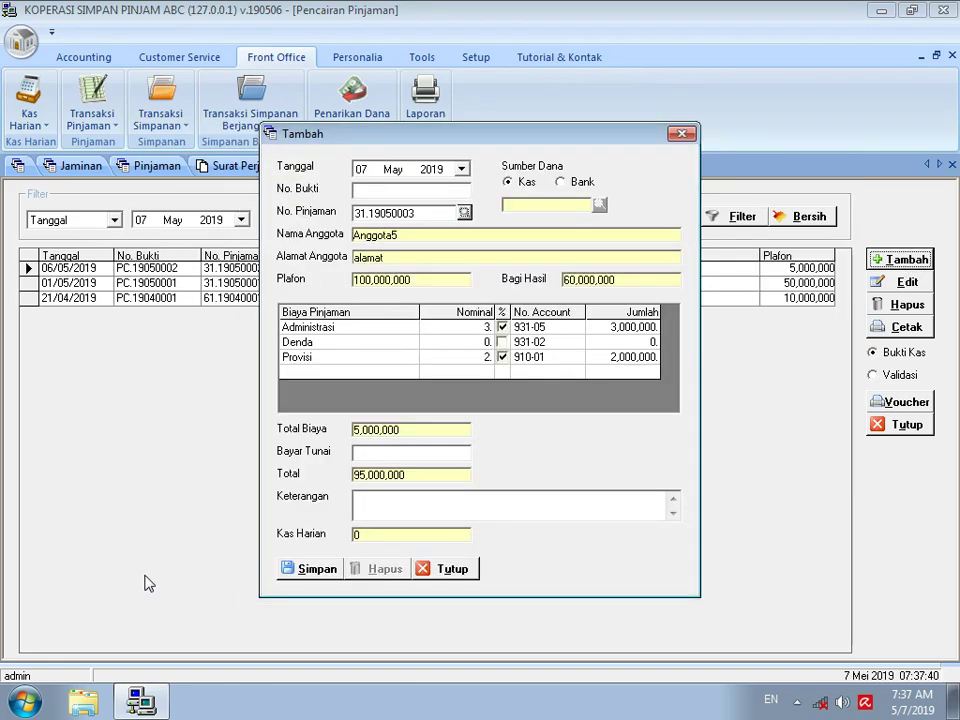
Set the disbursement's Sumber Dana to Bank and choose the BANK BNI account
left_click(582, 183)
left_click(599, 205)
left_click(385, 286)
left_click(300, 522)
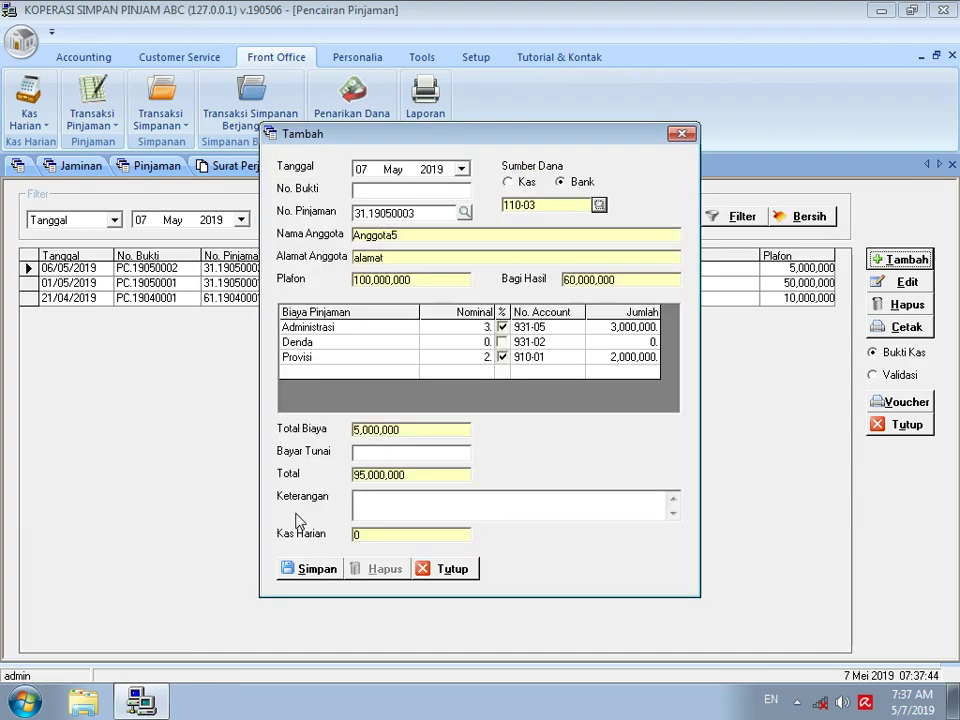
Enter Pencairan Pinjaman Dengan Jaminan Sertifikat as the Keterangan and try to save the disbursement
left_click(378, 503)
type("Pe")
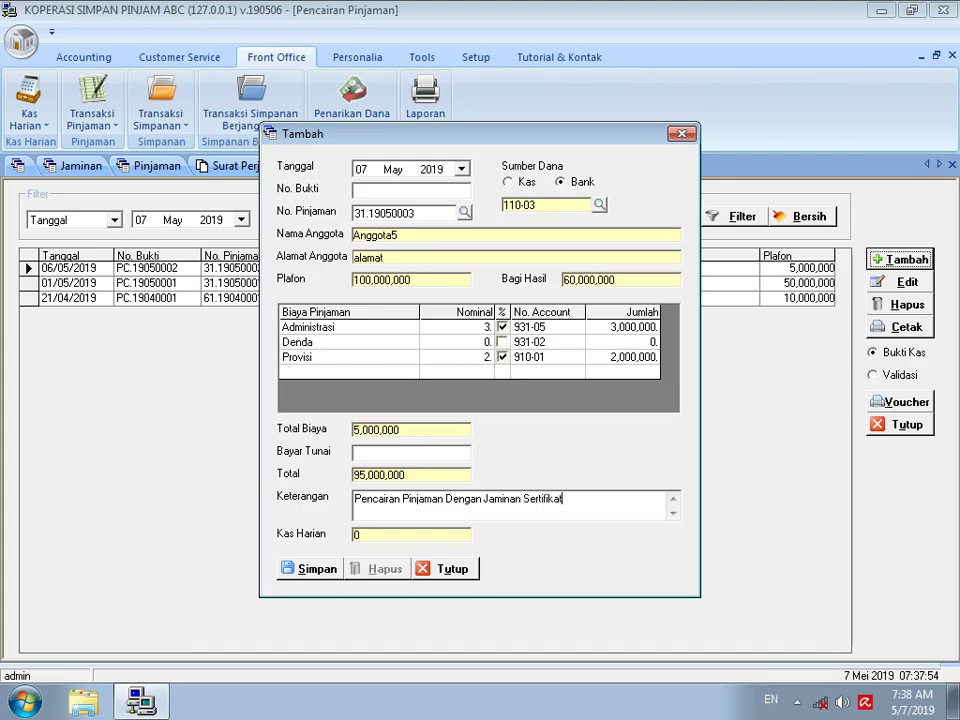
key("Tab")
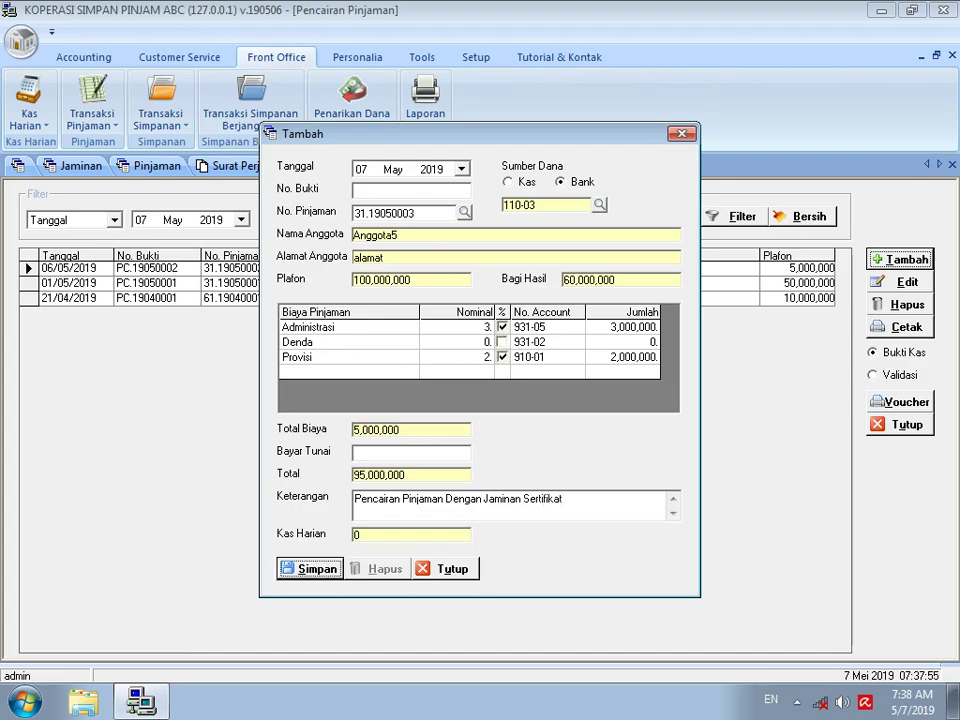
left_click(290, 568)
left_click(530, 418)
Change the disbursement's source account to BANK BRI and try to save it
left_click(599, 205)
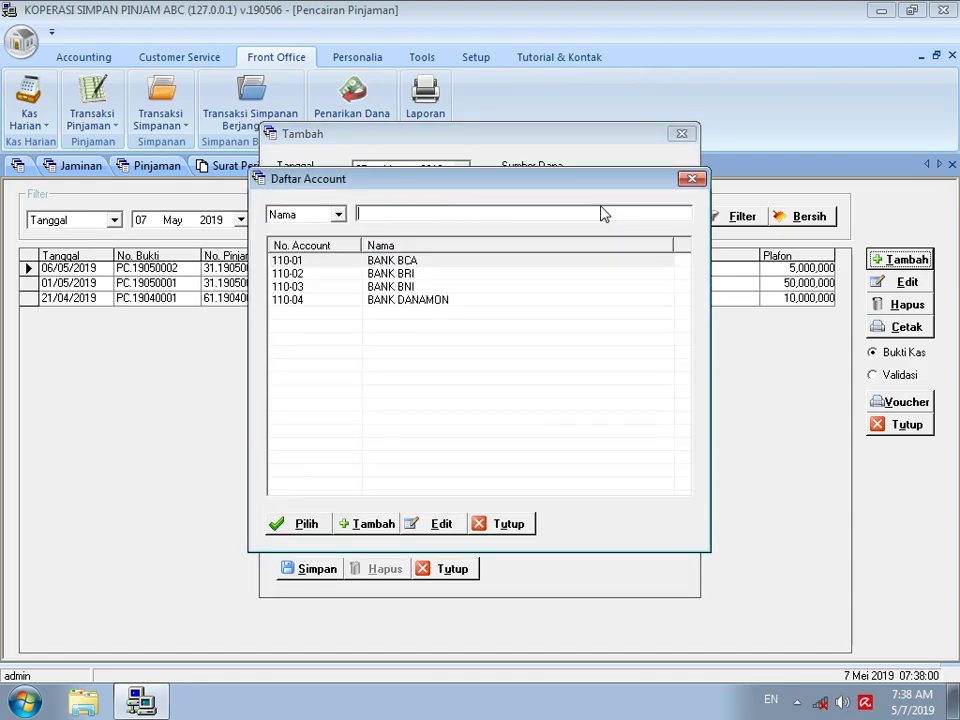
double_click(397, 276)
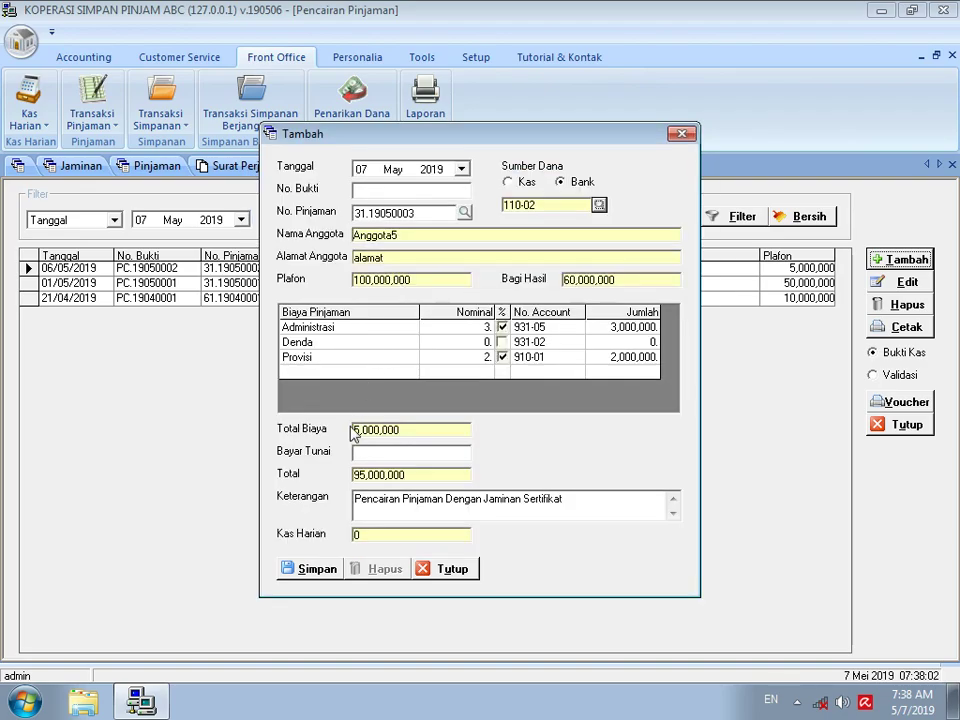
left_click(325, 568)
left_click(540, 413)
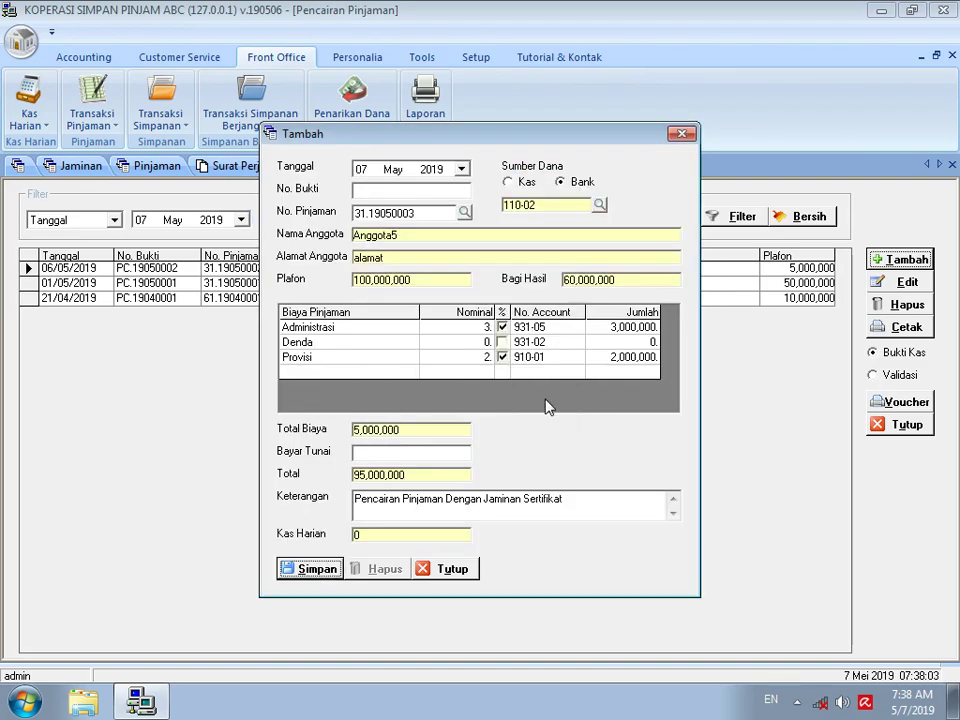
Change the disbursement's source account to BANK BCA and try to save it
left_click(599, 205)
double_click(385, 262)
left_click(312, 568)
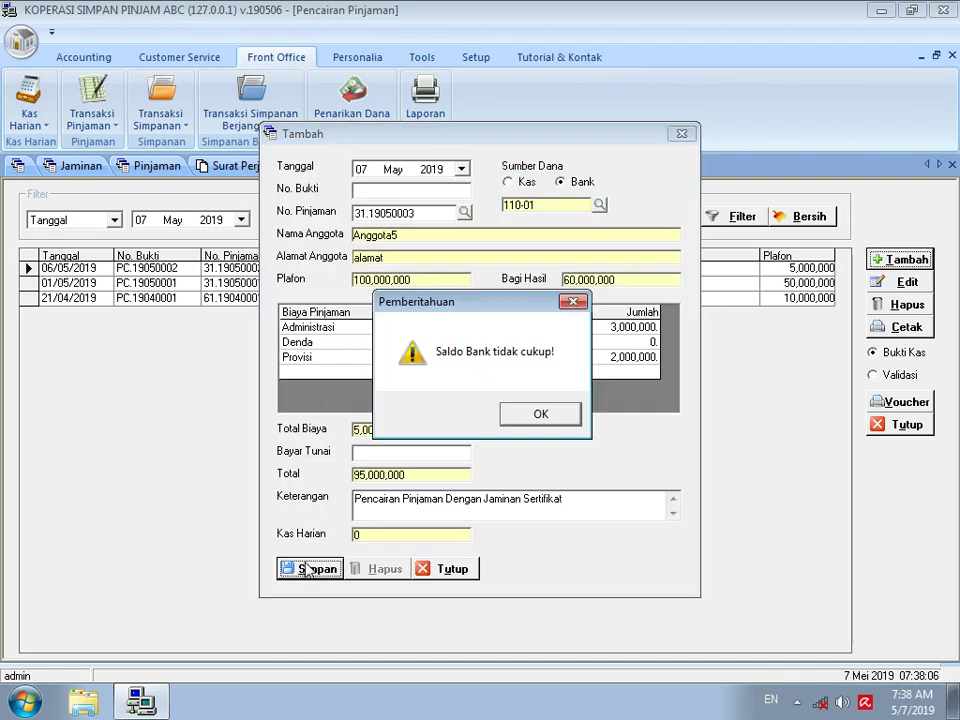
left_click(540, 413)
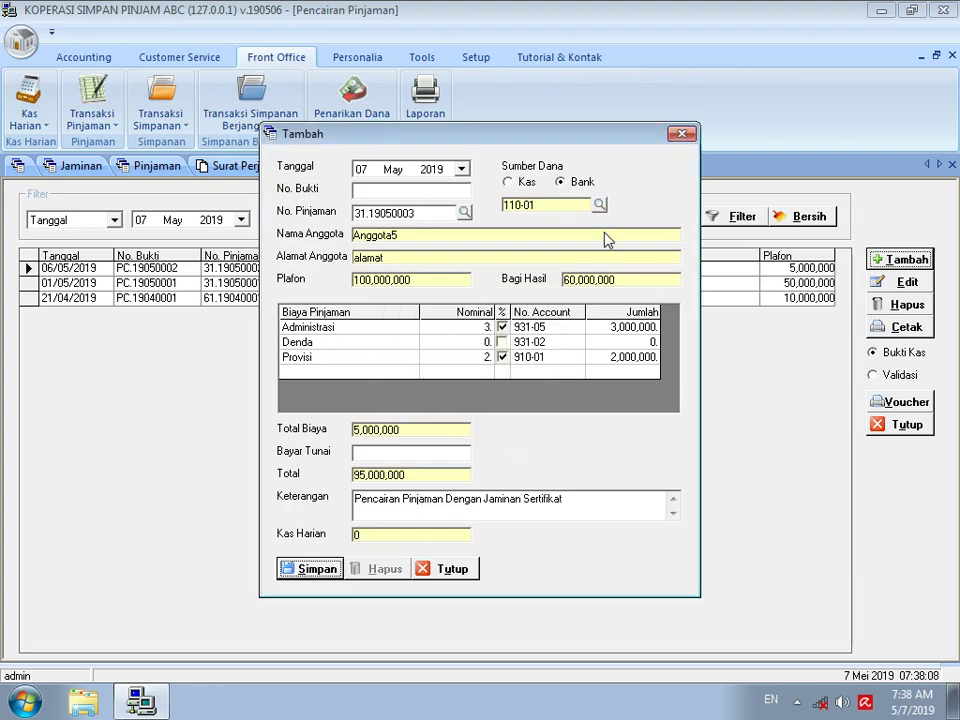
Try to save the disbursement with BANK DANAMON as its source account, and close the form without saving
left_click(599, 205)
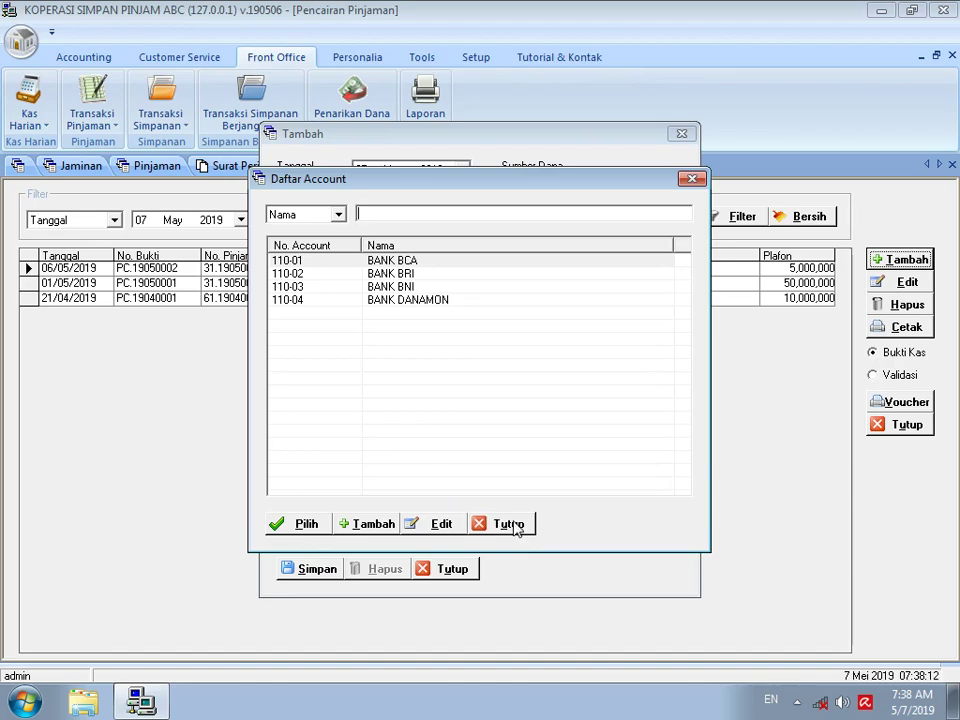
left_click(390, 301)
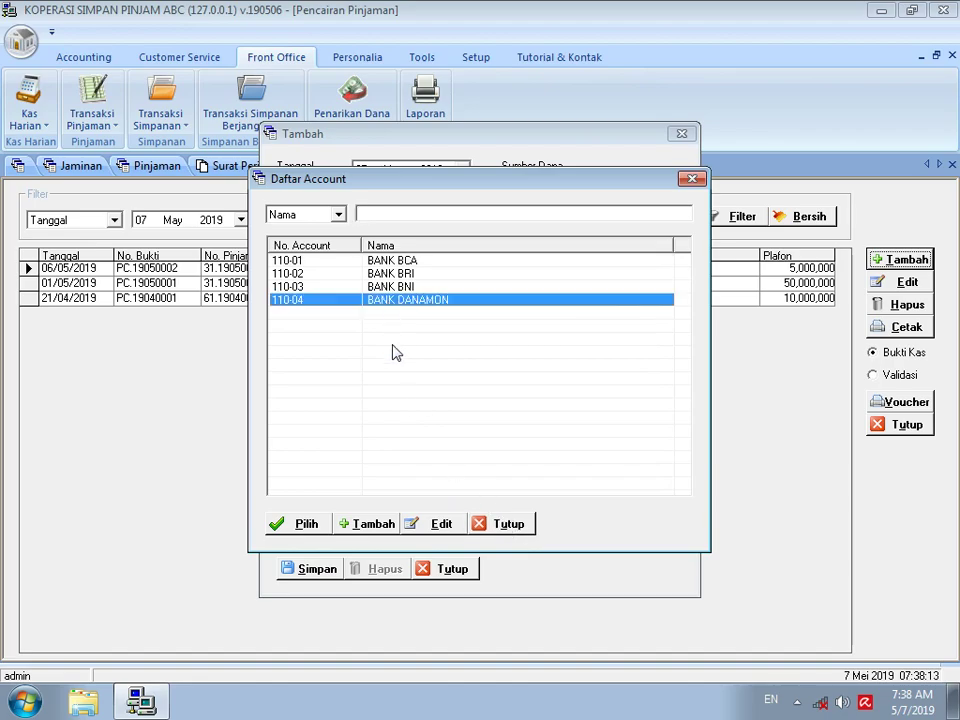
left_click(304, 524)
left_click(318, 568)
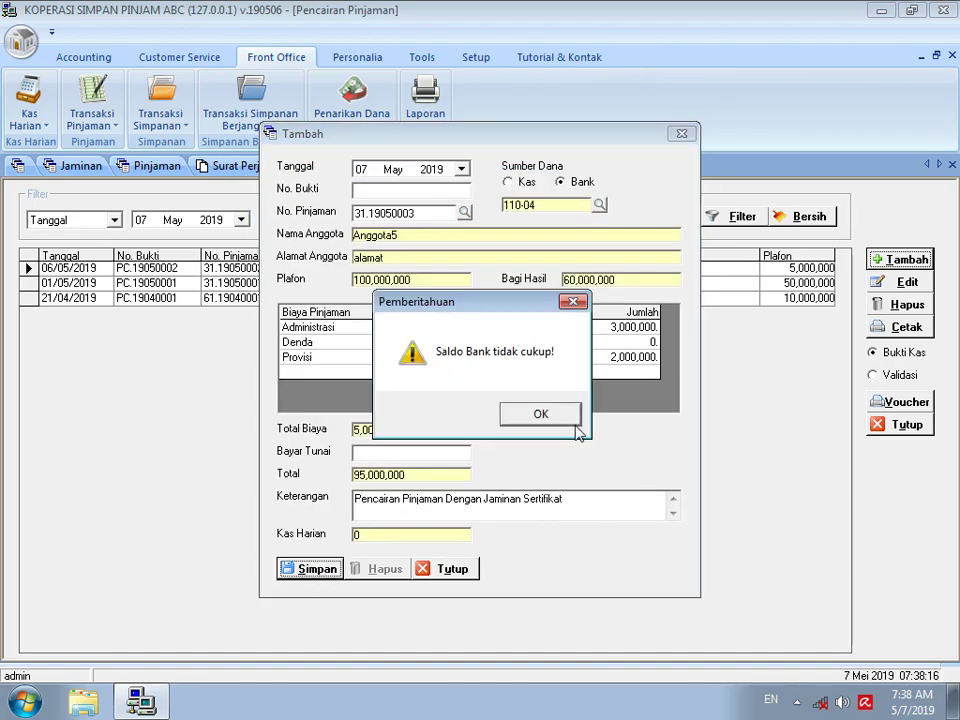
left_click(530, 412)
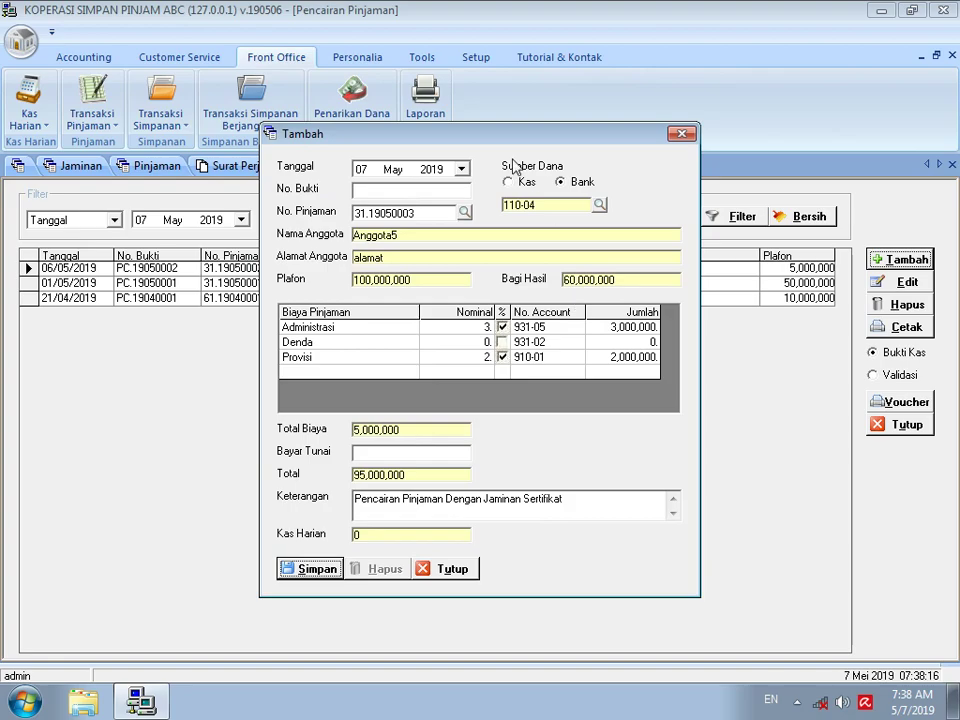
left_click(681, 134)
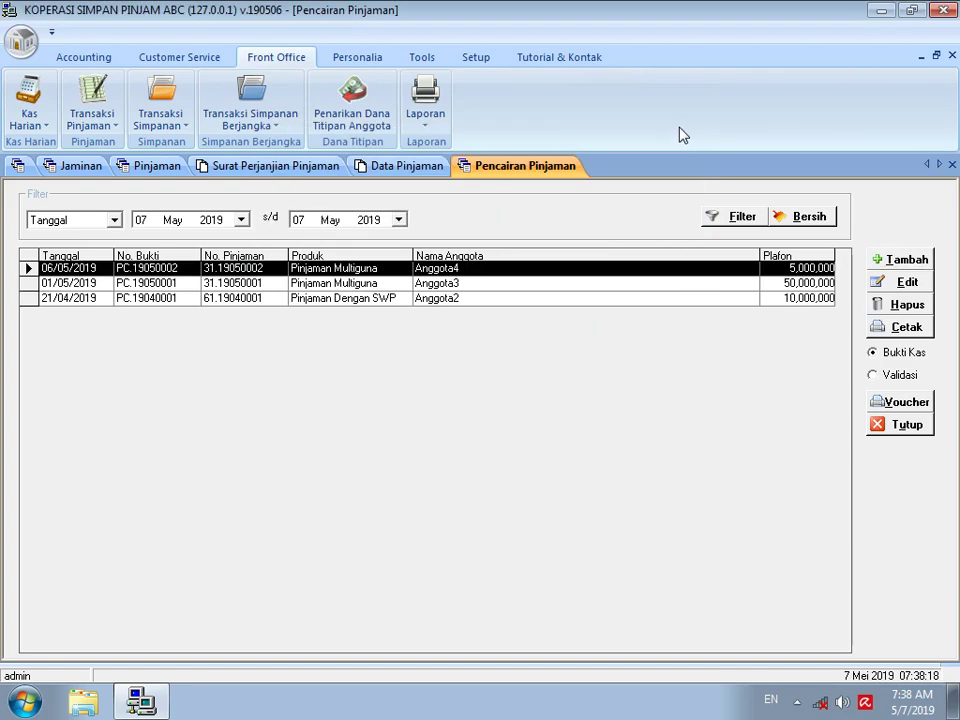
Add a general journal entry with a BANK BRI line described as input saldo awal bank and a debit of 10,000,000,000
left_click(71, 63)
left_click(119, 112)
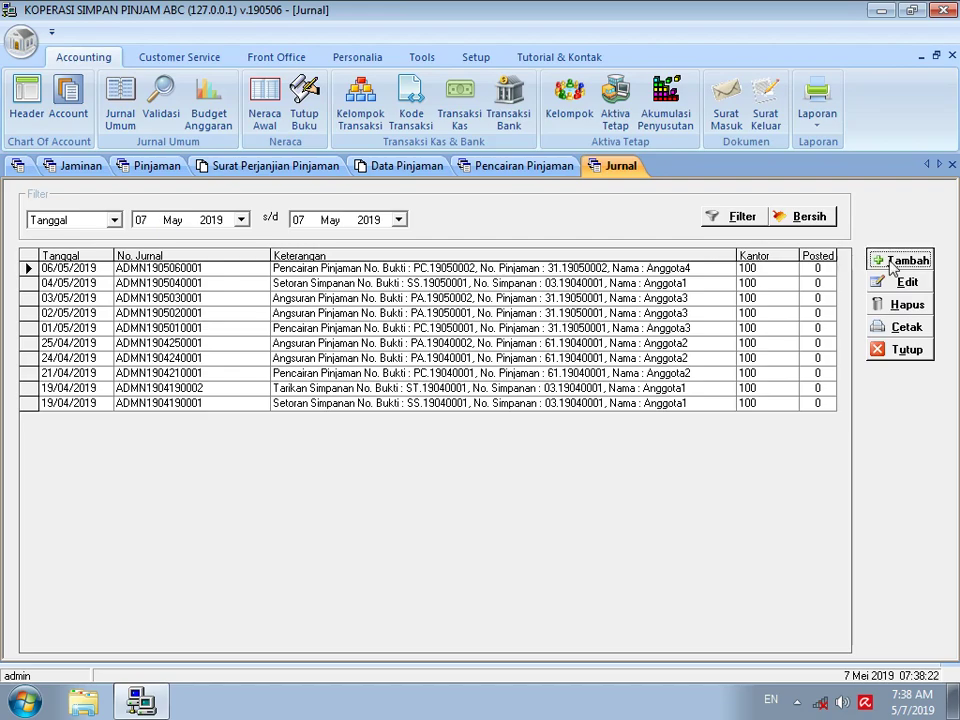
left_click(893, 262)
left_click(281, 320)
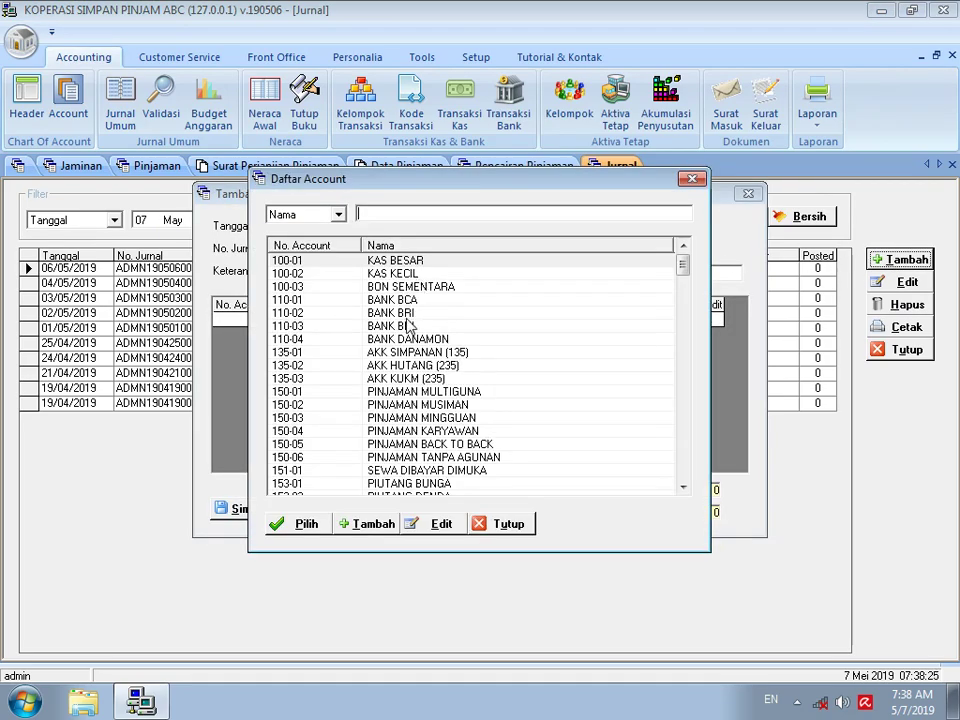
double_click(408, 312)
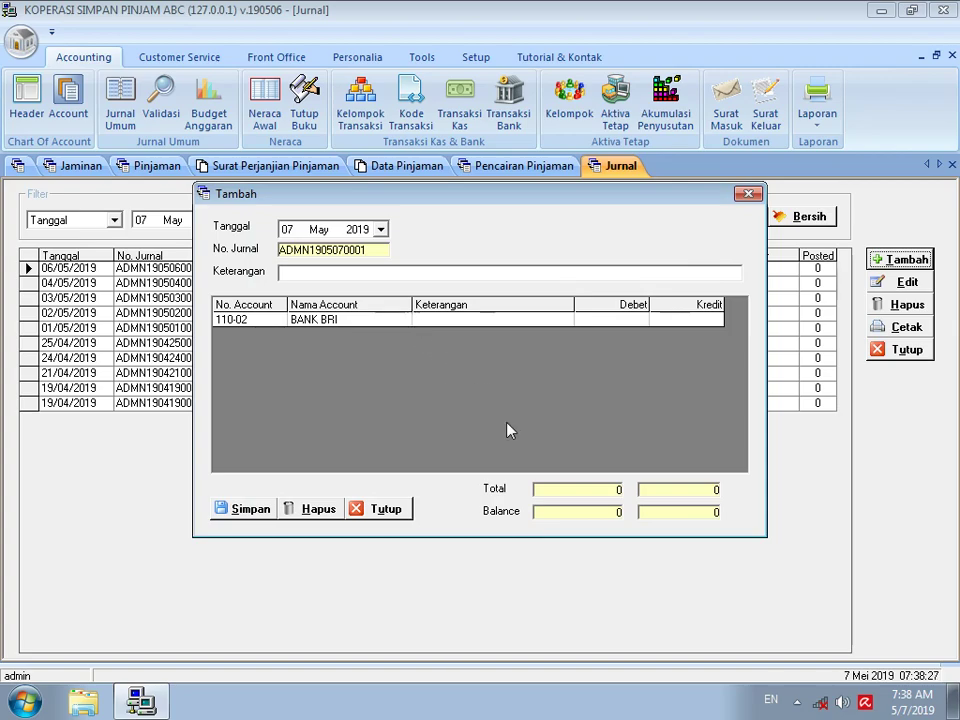
type("input saldo awal bank")
key("Tab")
type("10,00")
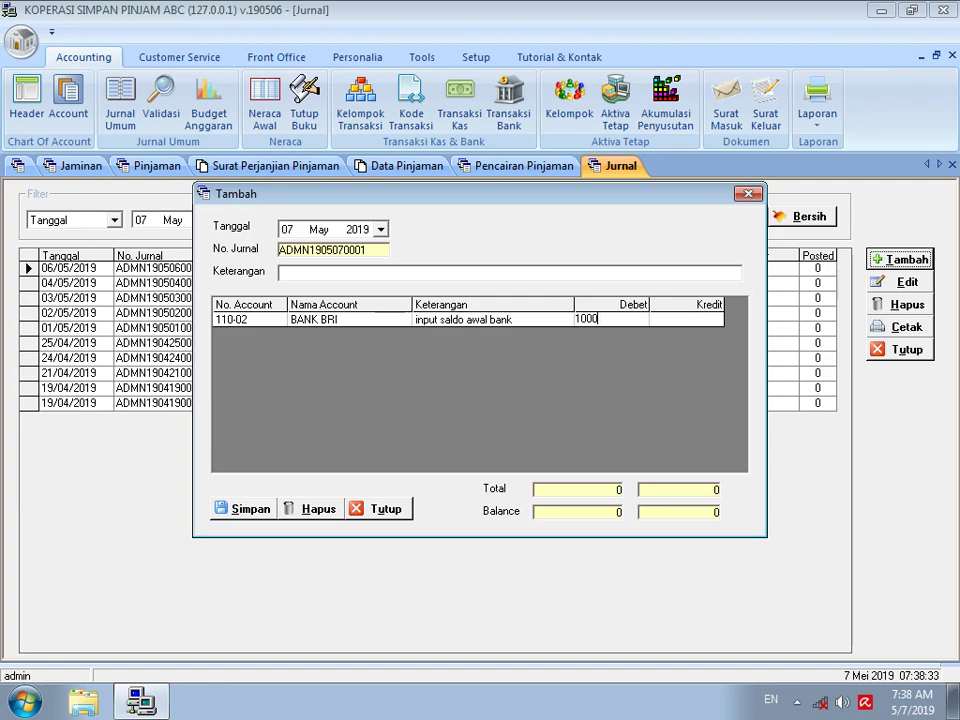
type("0,000,000")
key("Tab")
key("Tab")
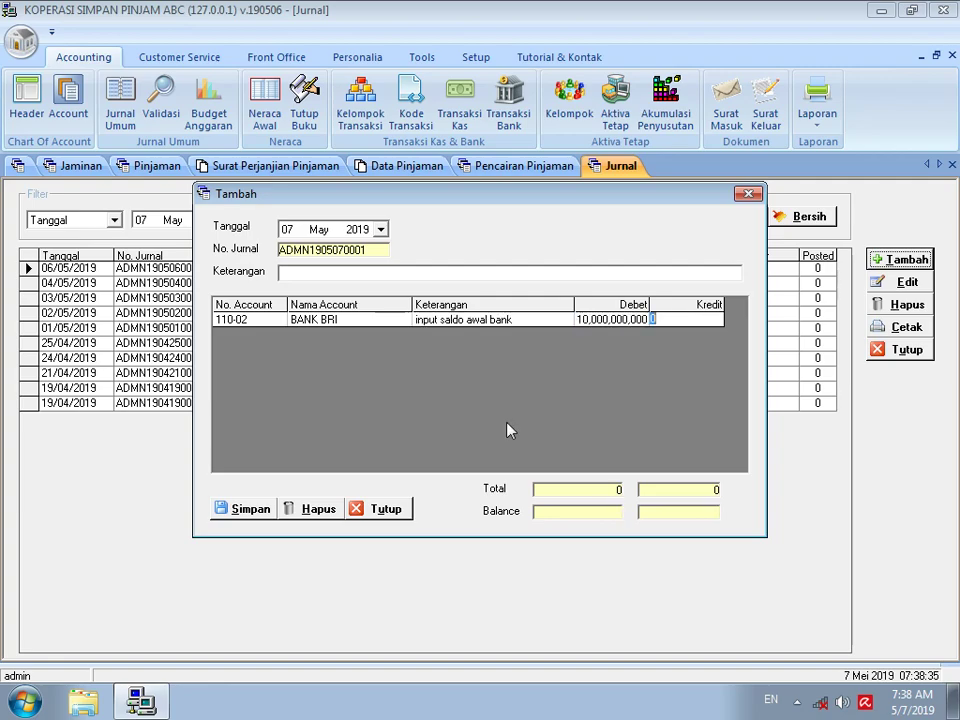
Balance the journal with a MODAL SENDIRI line credited 10,000,000,000 and save the entry
left_click(280, 333)
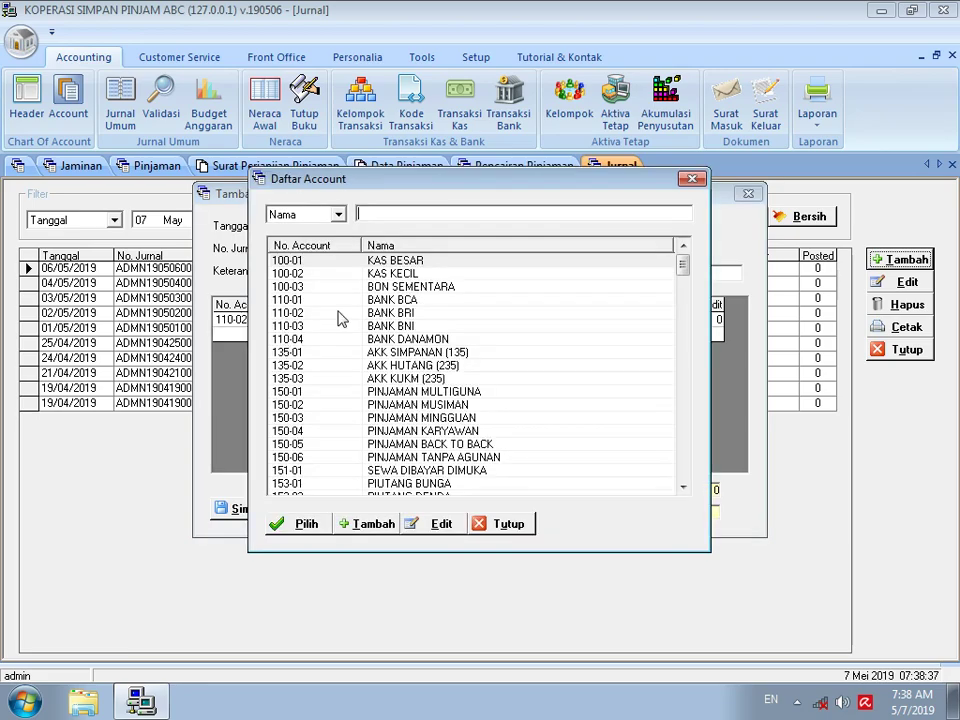
type("modal")
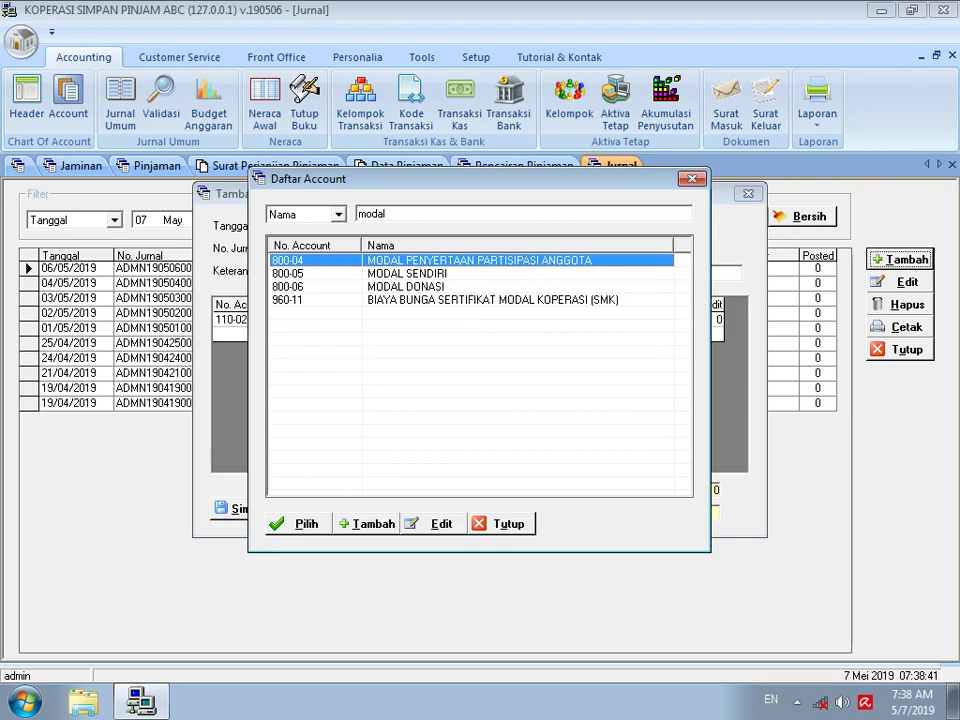
key("Down")
key("Return")
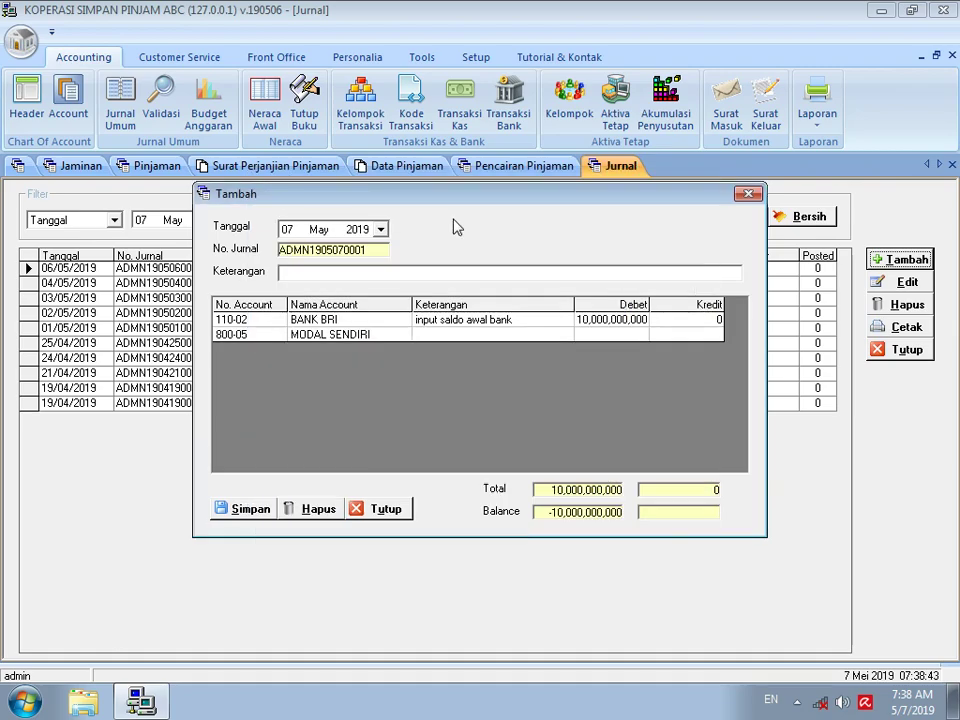
key("Tab")
type("1")
type("0,000,000,000")
key("Return")
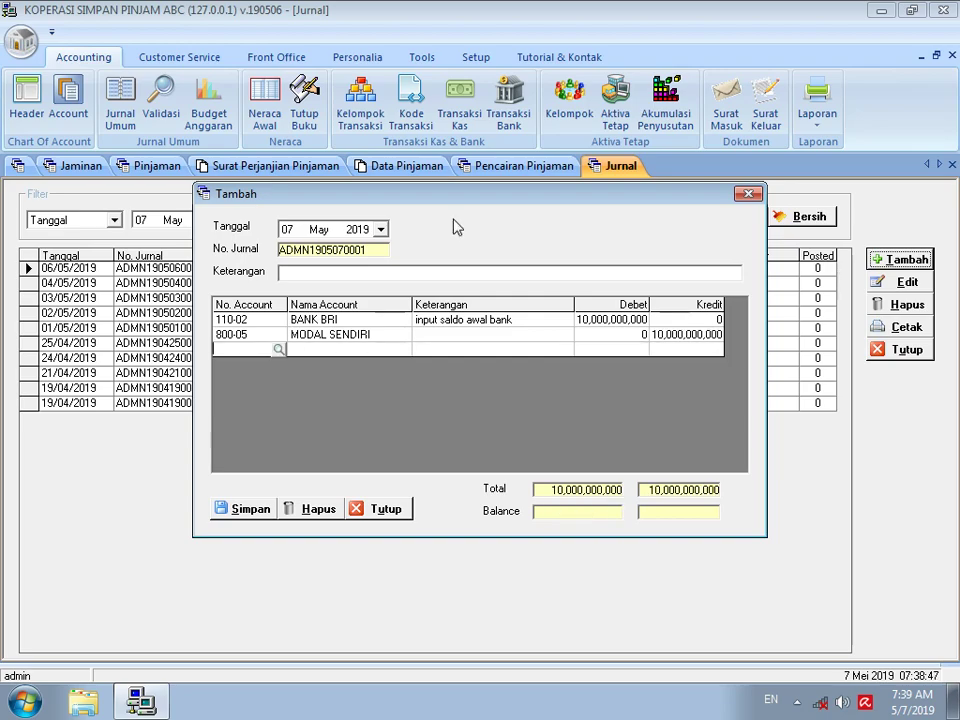
left_click(255, 510)
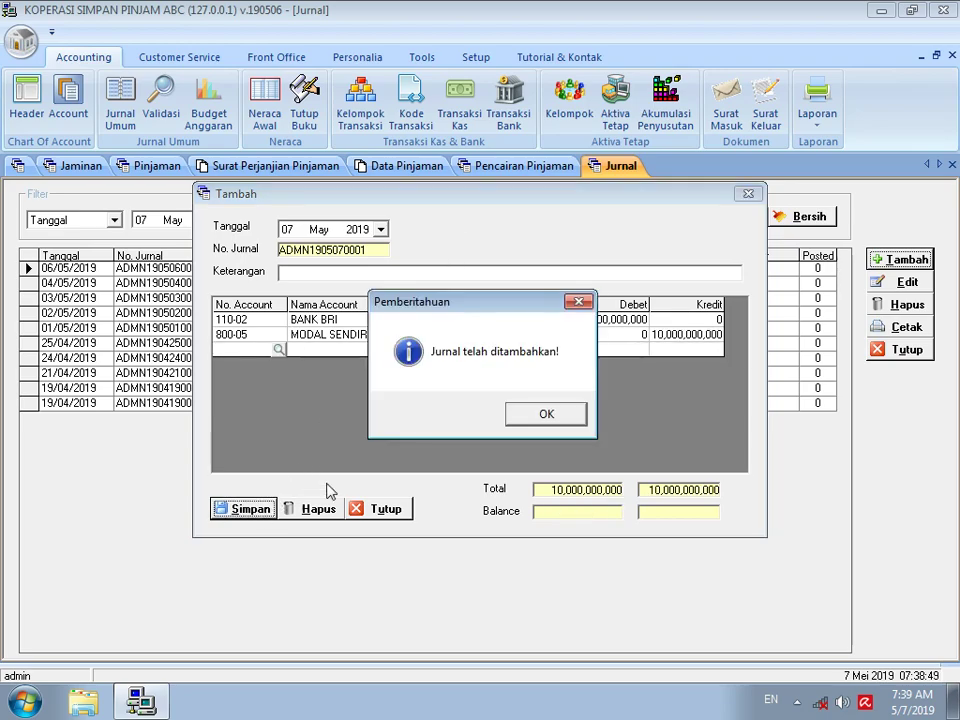
left_click(560, 420)
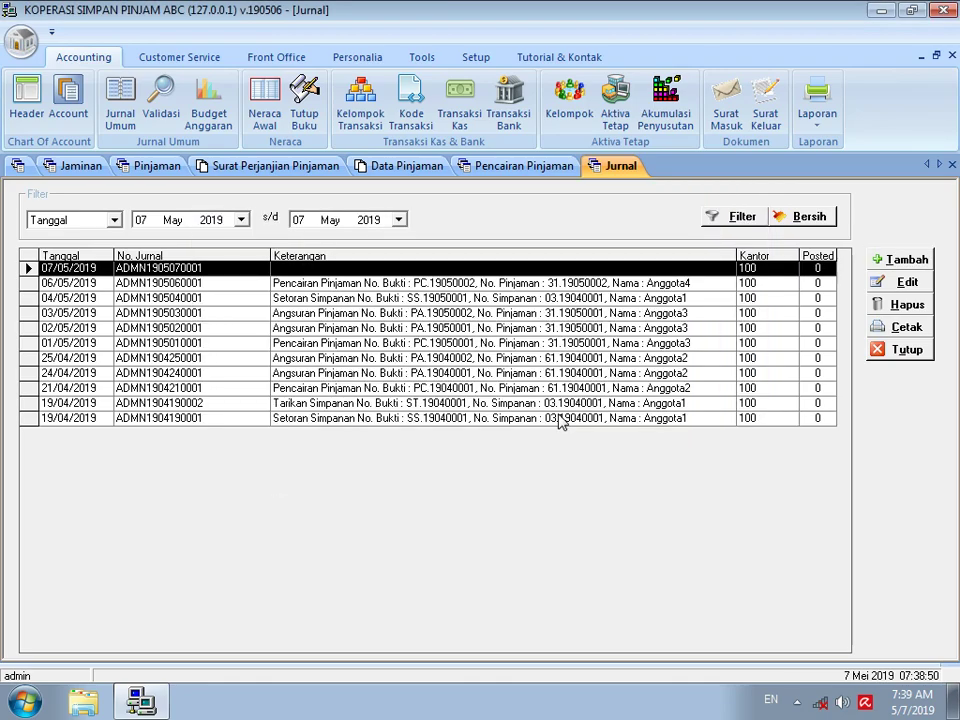
Start a new loan disbursement in Pencairan Pinjaman for the new member's Pinjaman Multiguna loan
left_click(508, 167)
left_click(888, 260)
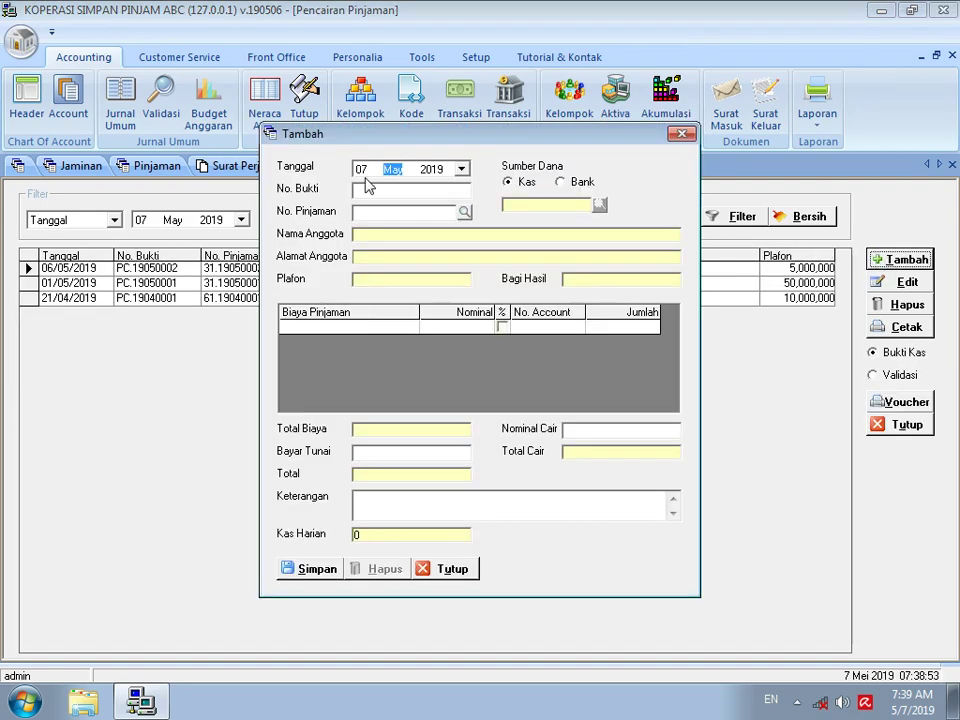
left_click(464, 212)
double_click(437, 212)
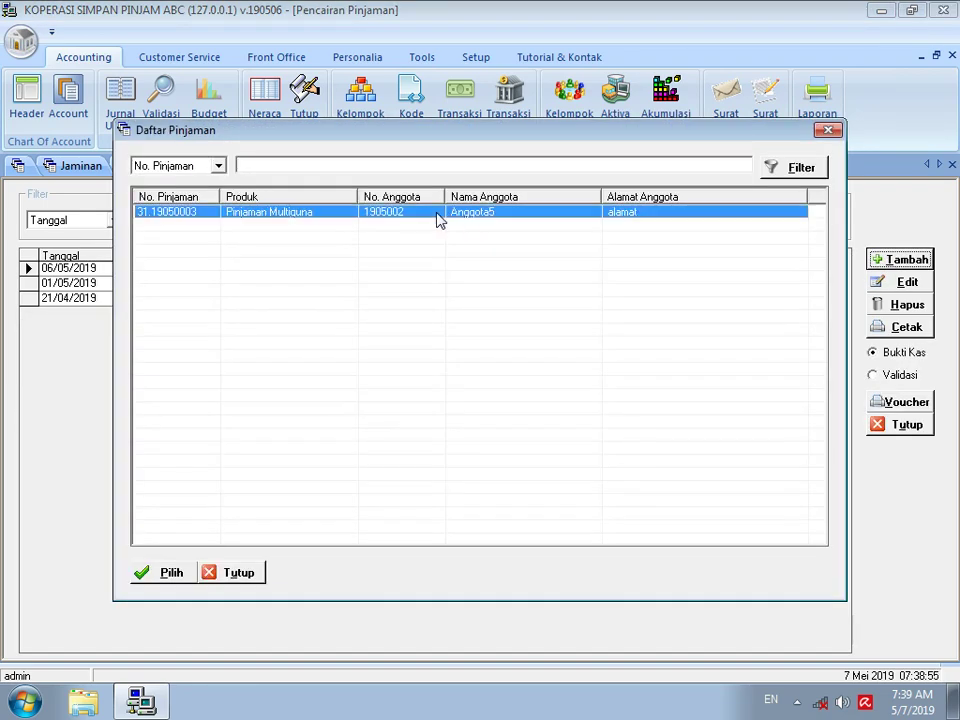
Fund the disbursement from BANK BRI, enter Pencairan Pinjaman Dengan Jaminan Sertifikat as the Keterangan, and save it
left_click(578, 183)
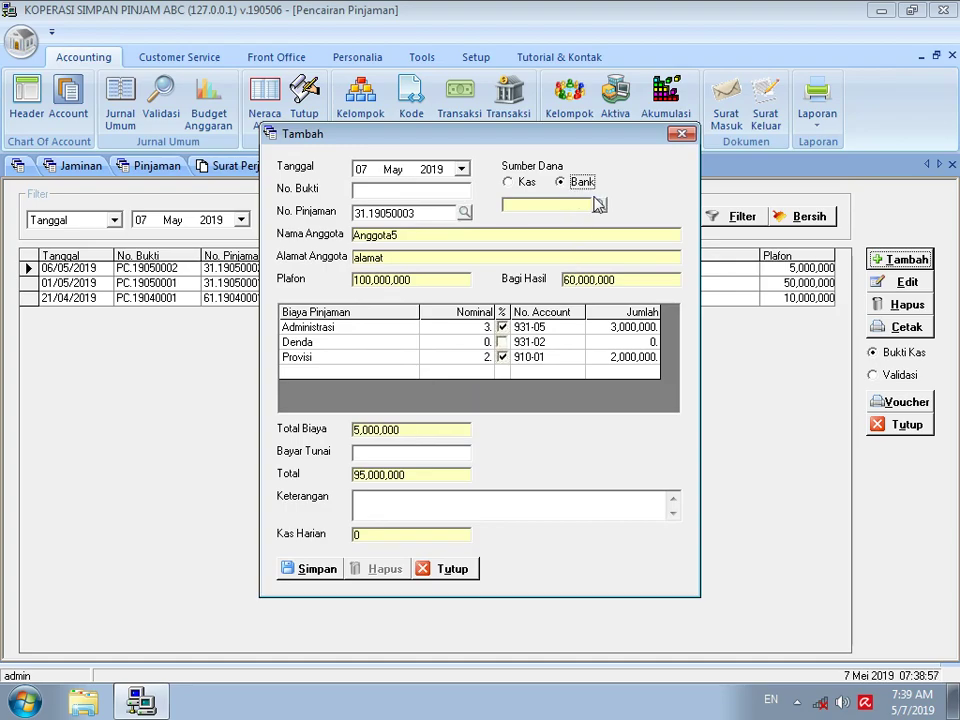
left_click(599, 204)
double_click(386, 275)
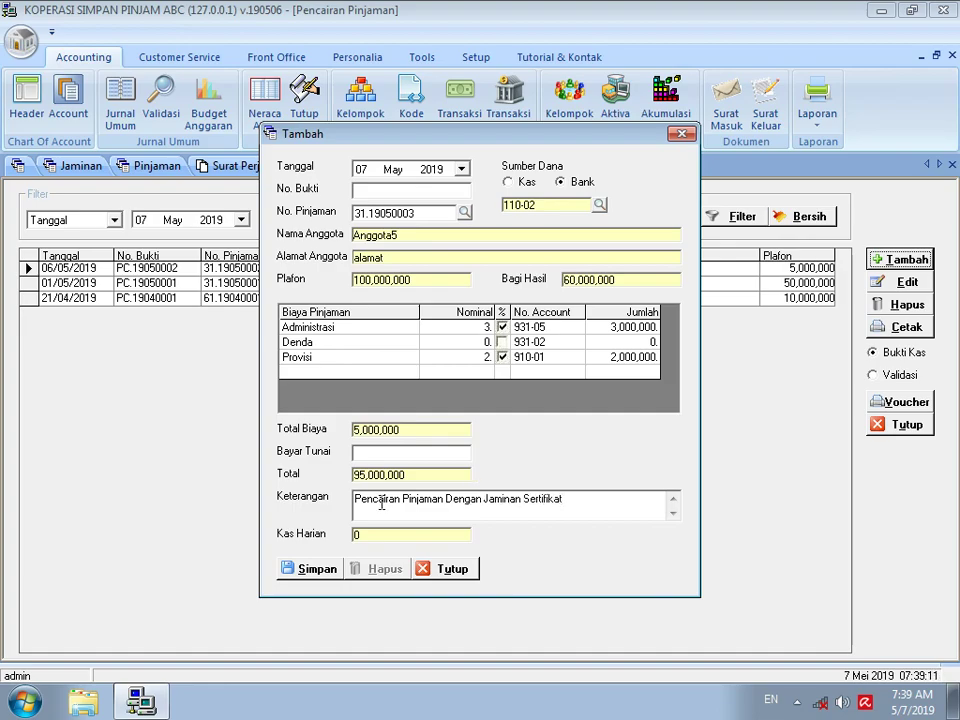
left_click(311, 569)
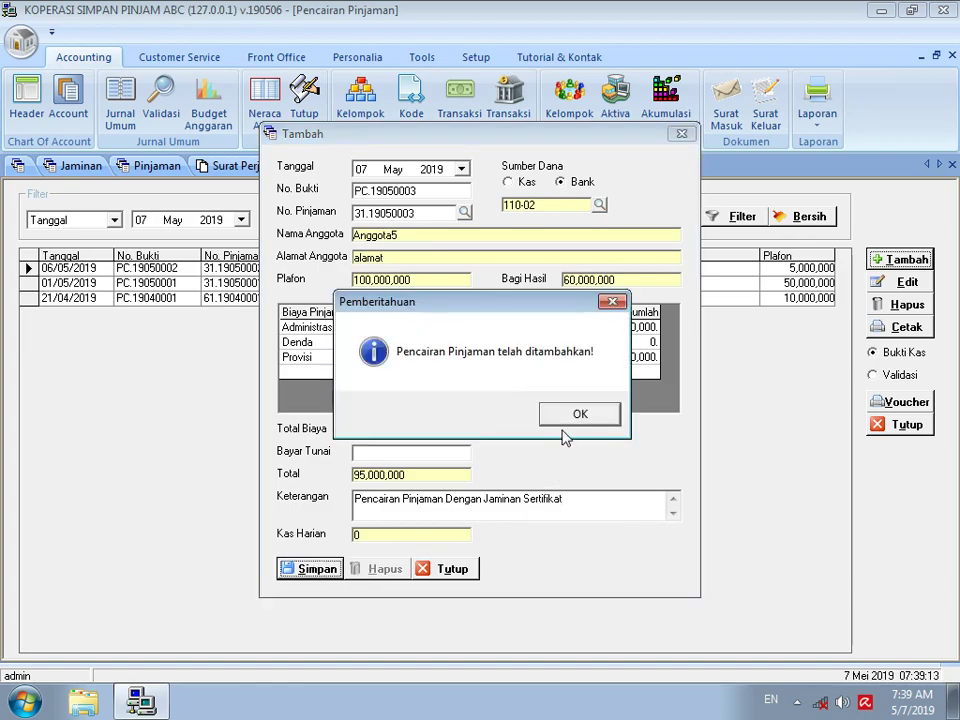
left_click(576, 416)
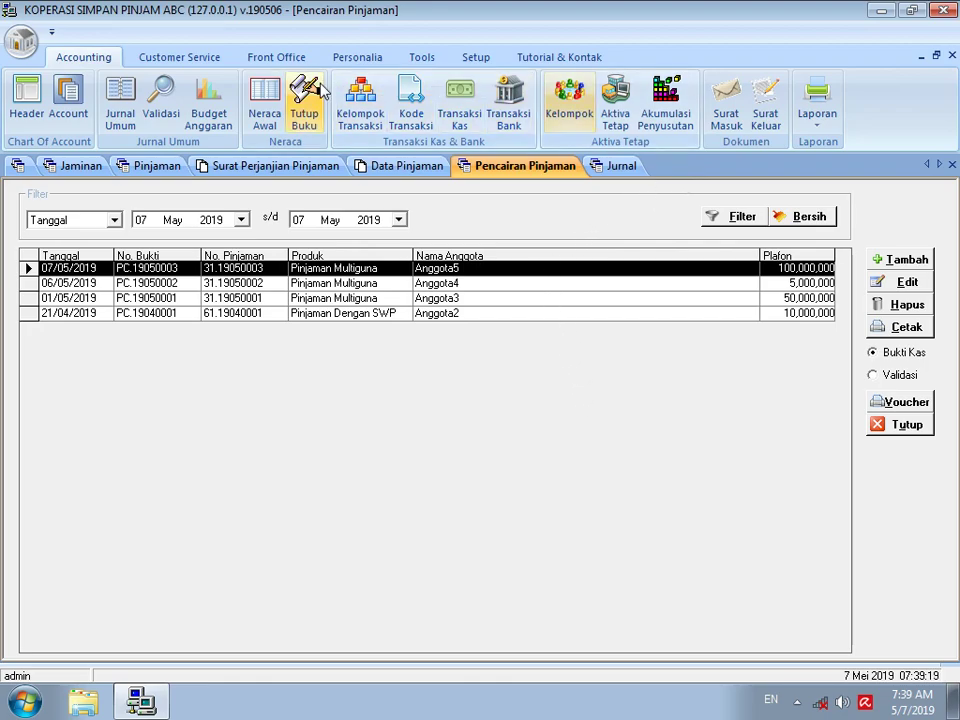
Generate the Tanda Terima Jaminan report for the new member's loan and review the collateral details and signature section
left_click(205, 62)
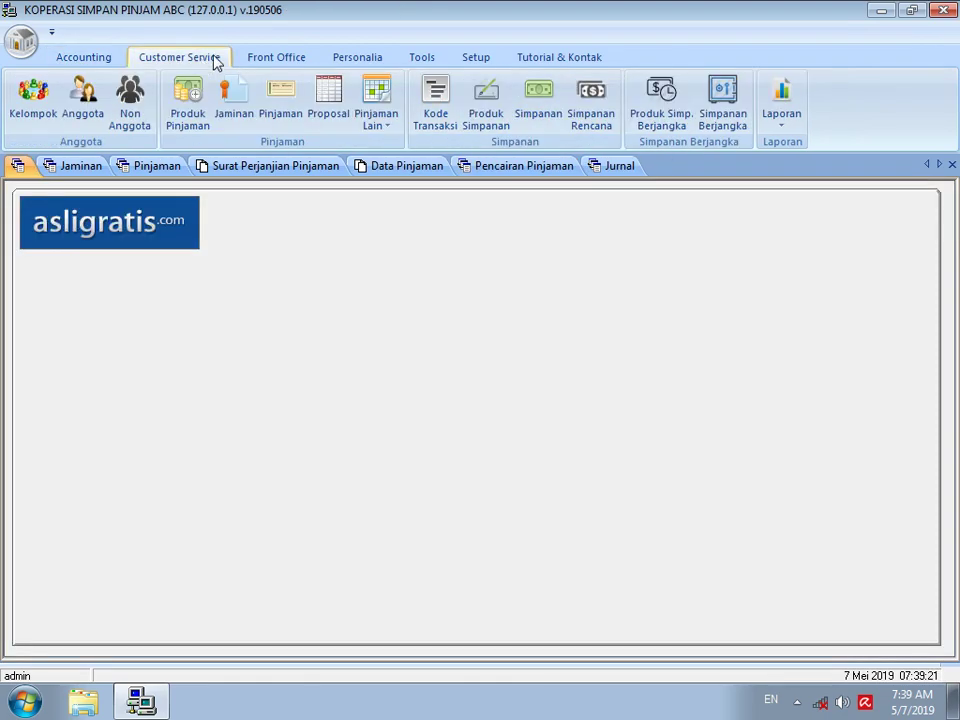
left_click(781, 115)
mouse_move(800, 166)
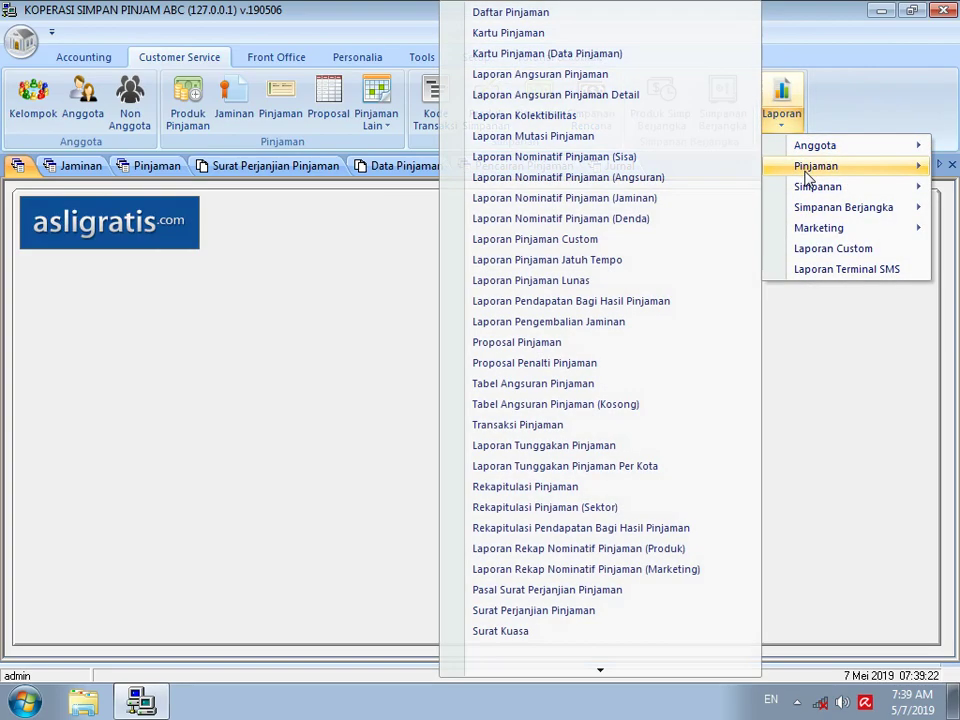
mouse_move(568, 671)
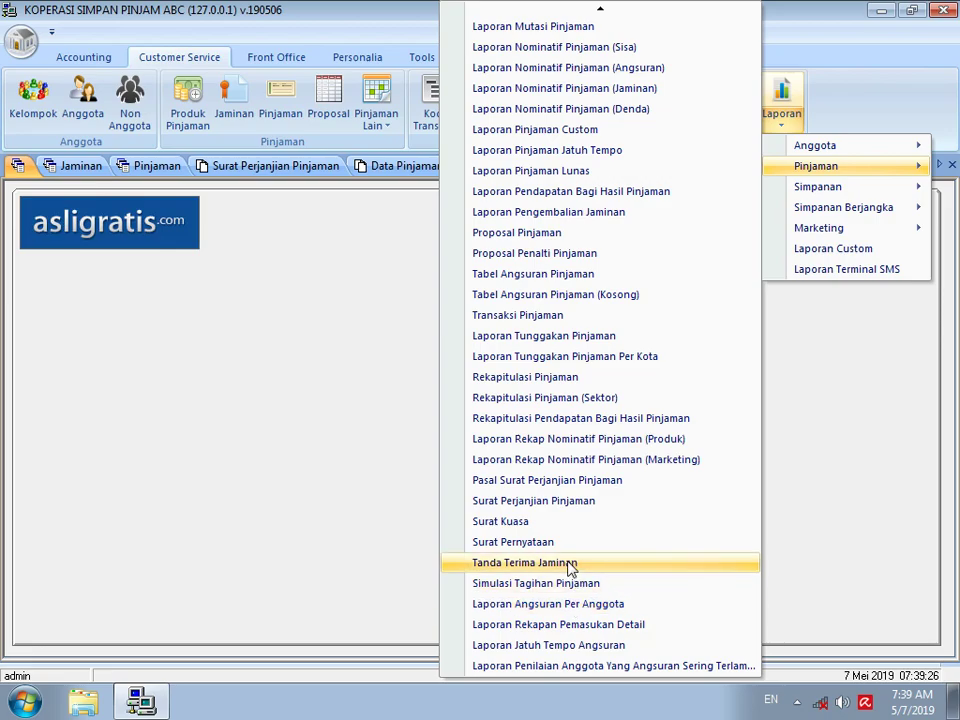
left_click(568, 563)
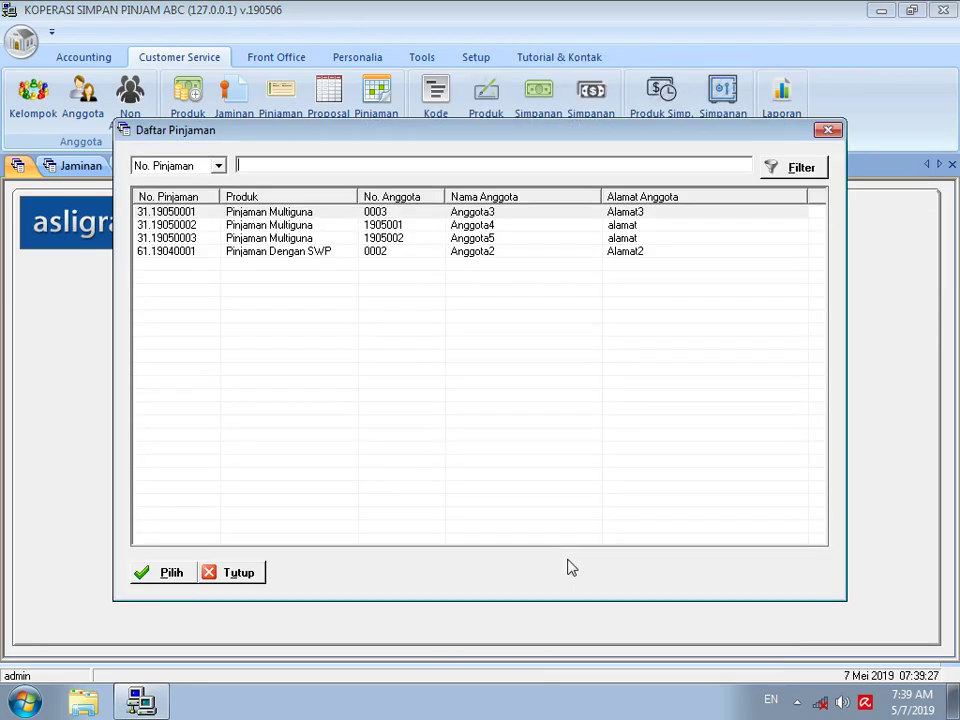
left_click(412, 240)
left_click(164, 574)
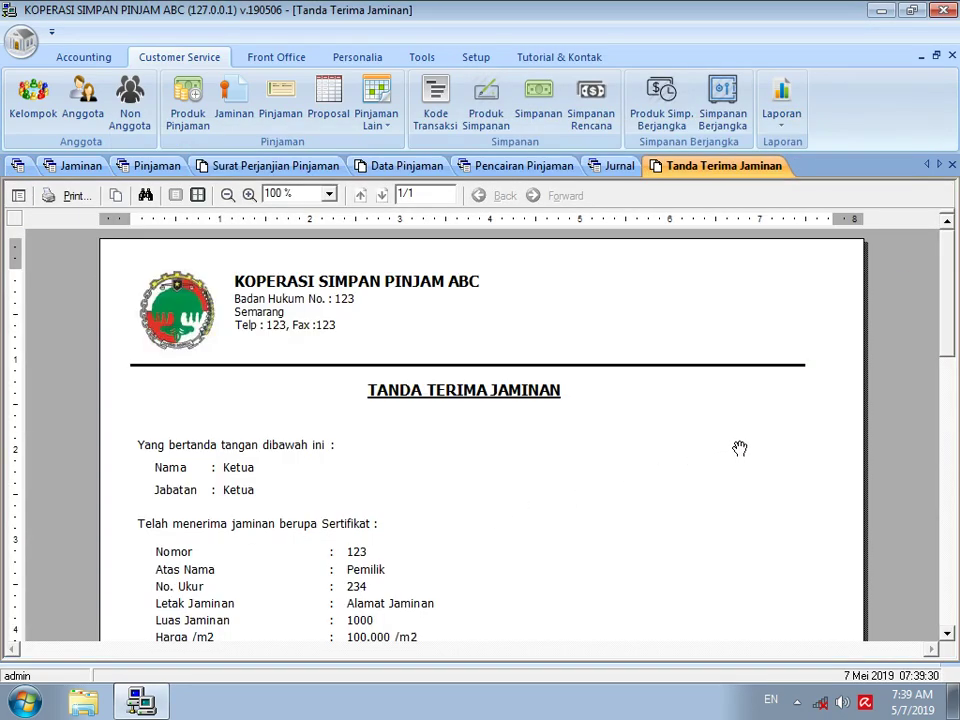
scroll(739, 448, "down", 4)
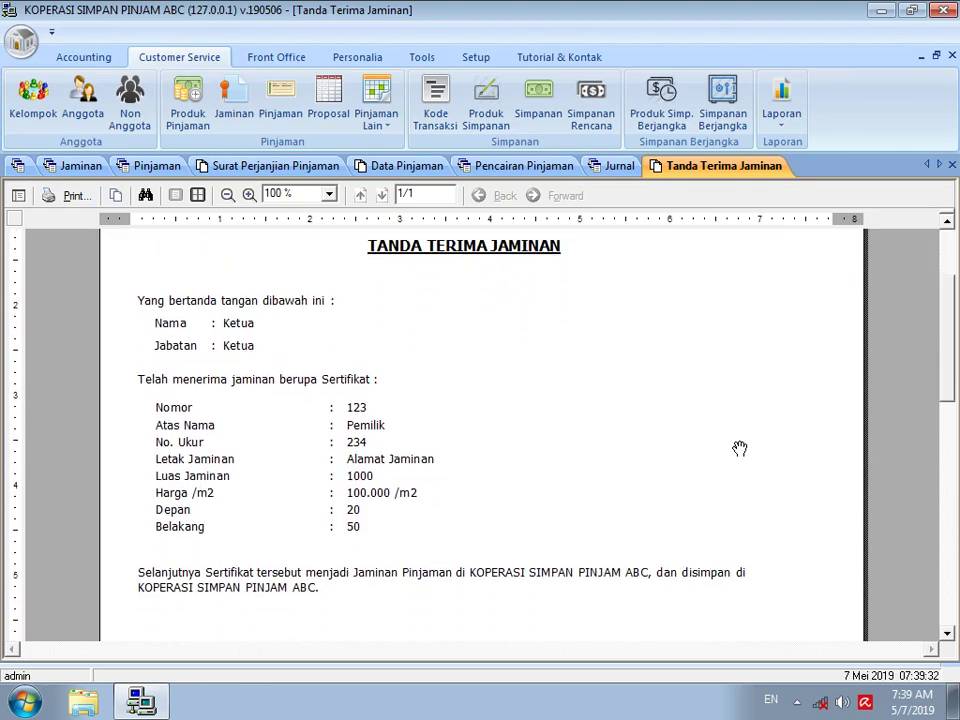
scroll(739, 449, "down", 1)
scroll(739, 452, "down", 2)
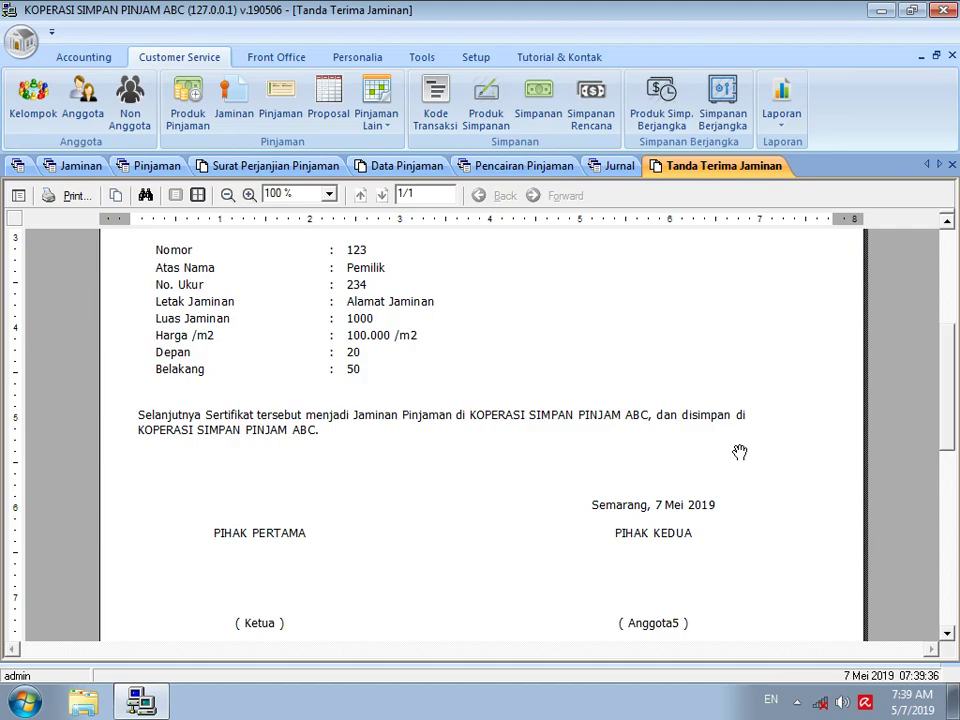
Generate the Surat Kuasa report for the new member's loan and read the authorization letter through to the signatures
left_click(788, 120)
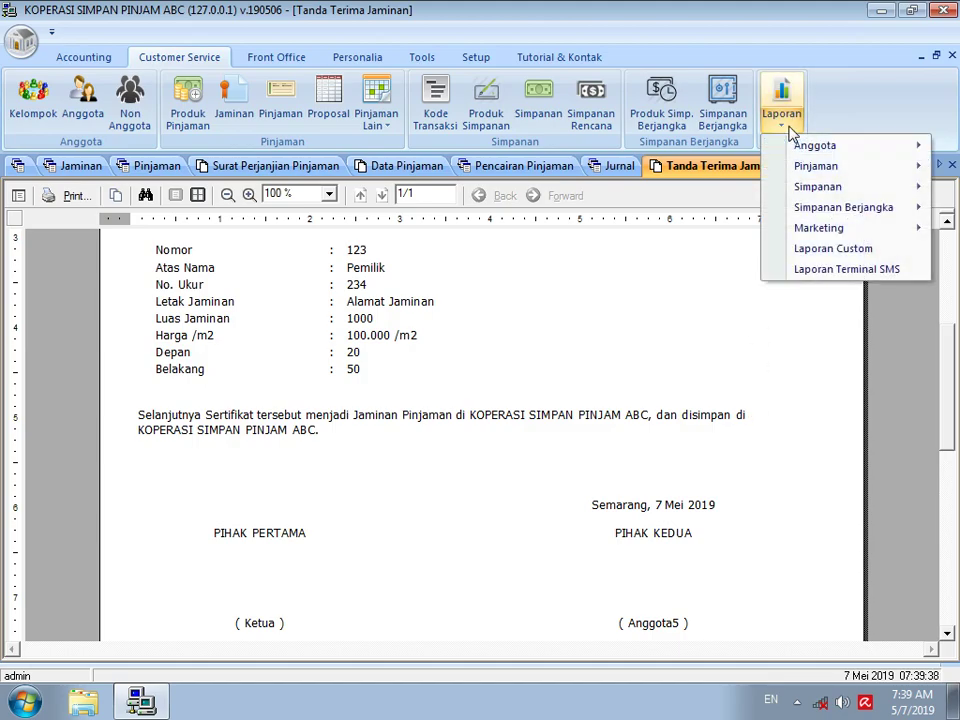
mouse_move(837, 170)
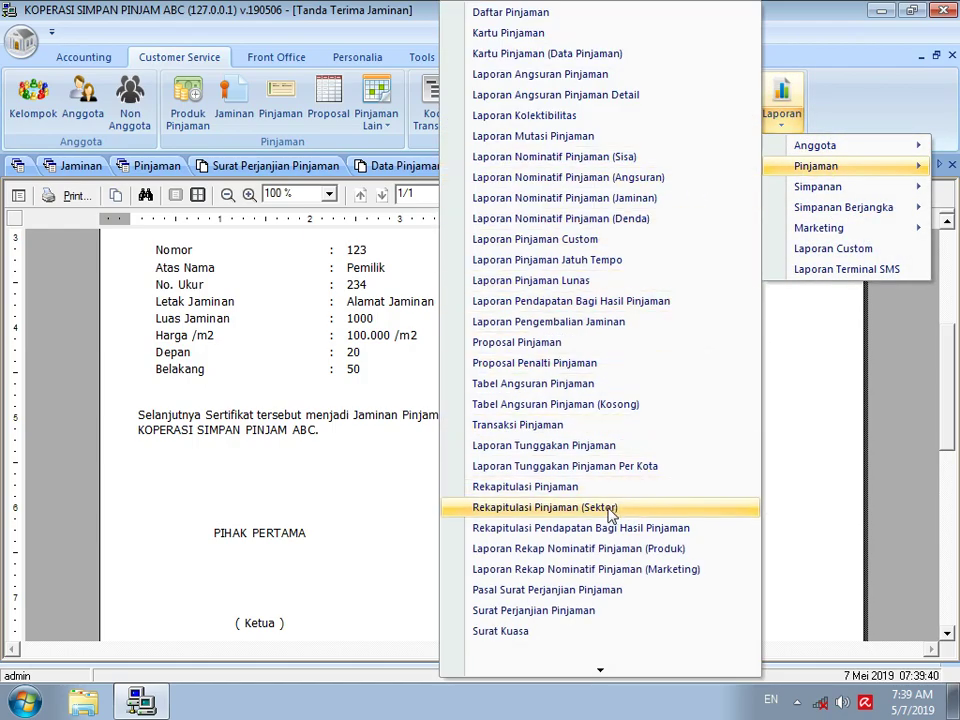
left_click(561, 634)
left_click(470, 238)
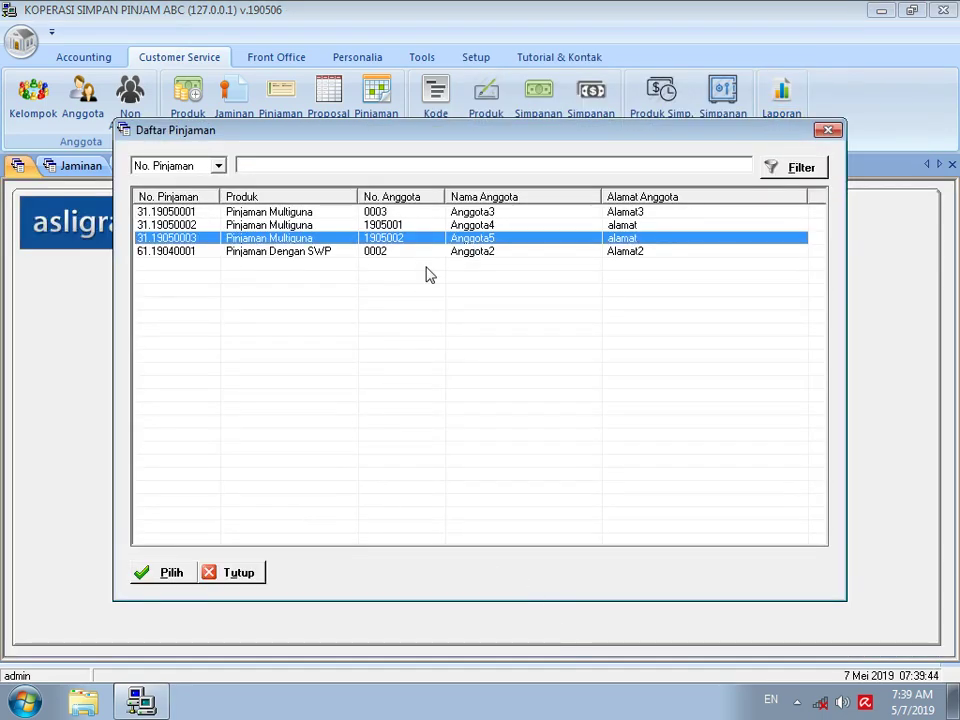
left_click(170, 572)
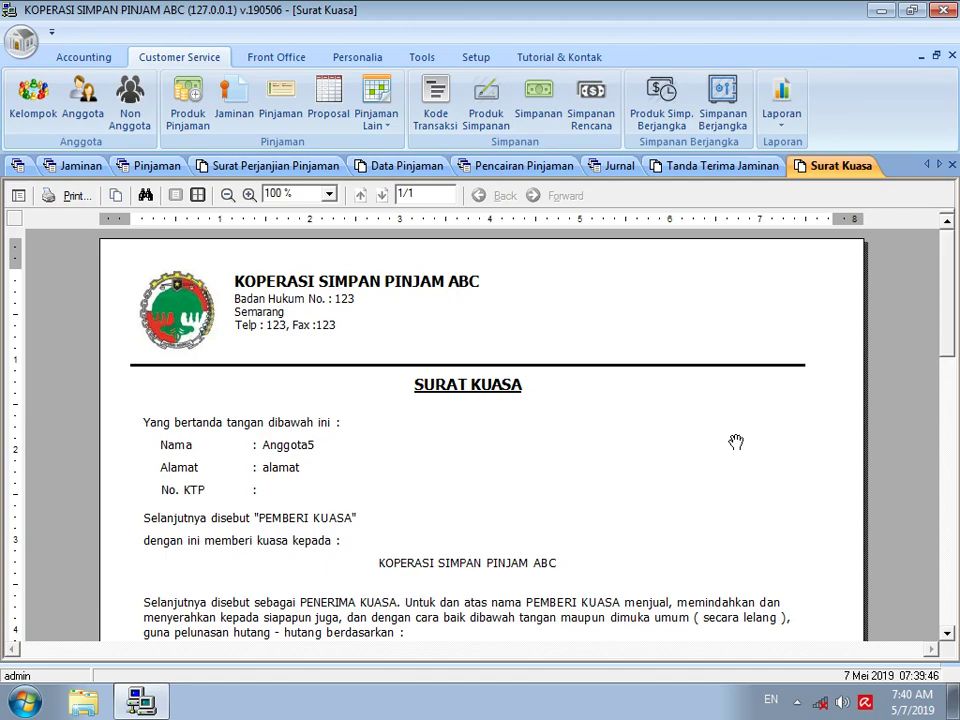
scroll(736, 442, "down", 4)
scroll(738, 441, "down", 2)
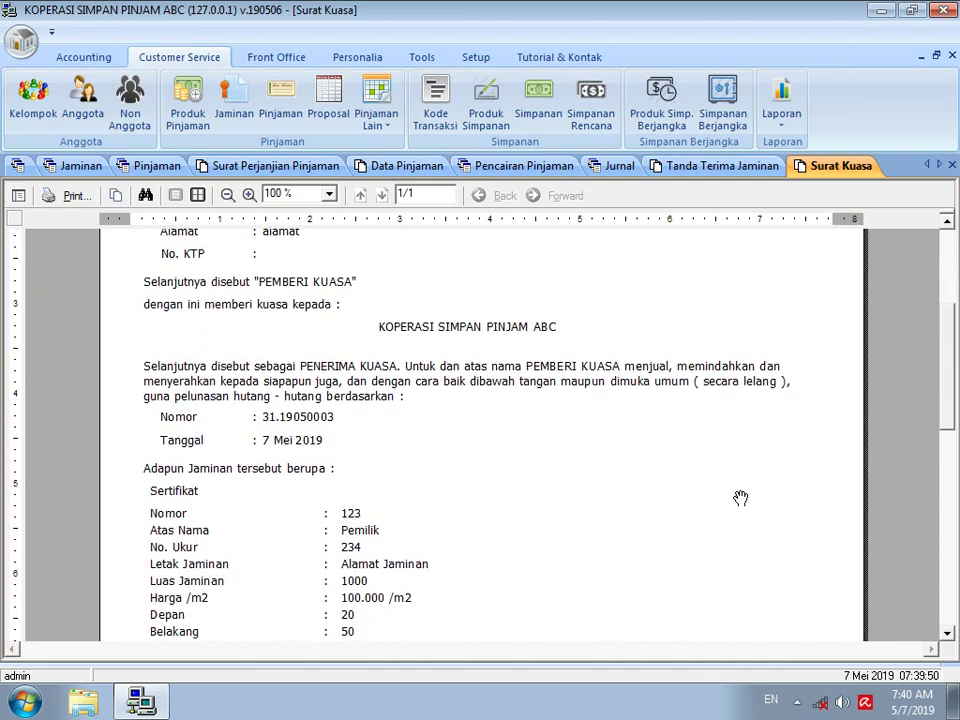
scroll(740, 497, "down", 3)
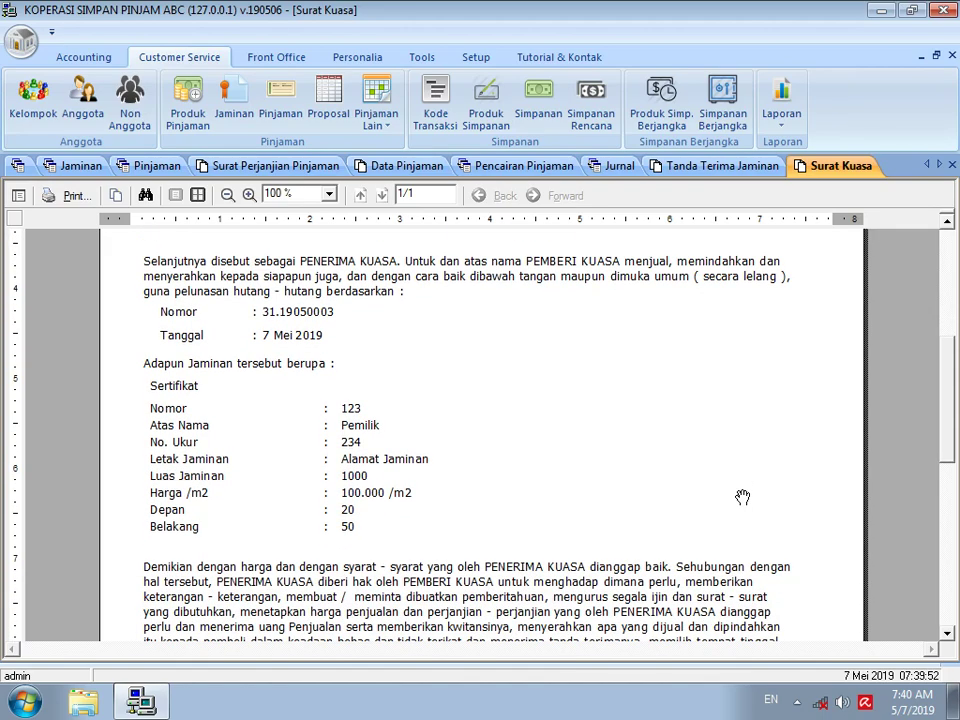
scroll(742, 497, "down", 1)
scroll(742, 497, "down", 3)
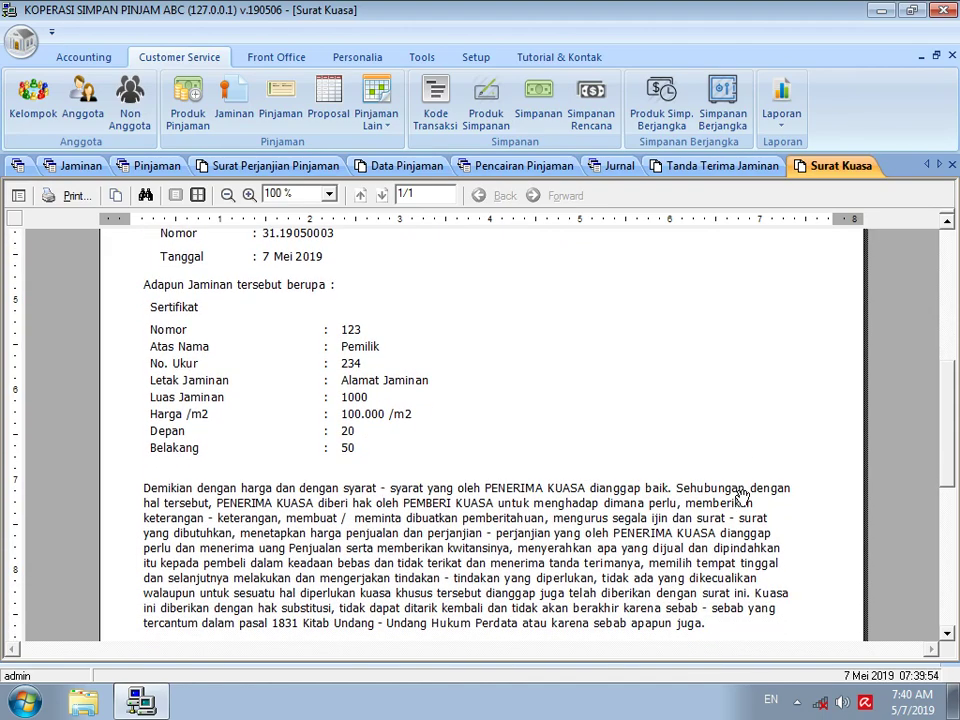
scroll(740, 497, "down", 4)
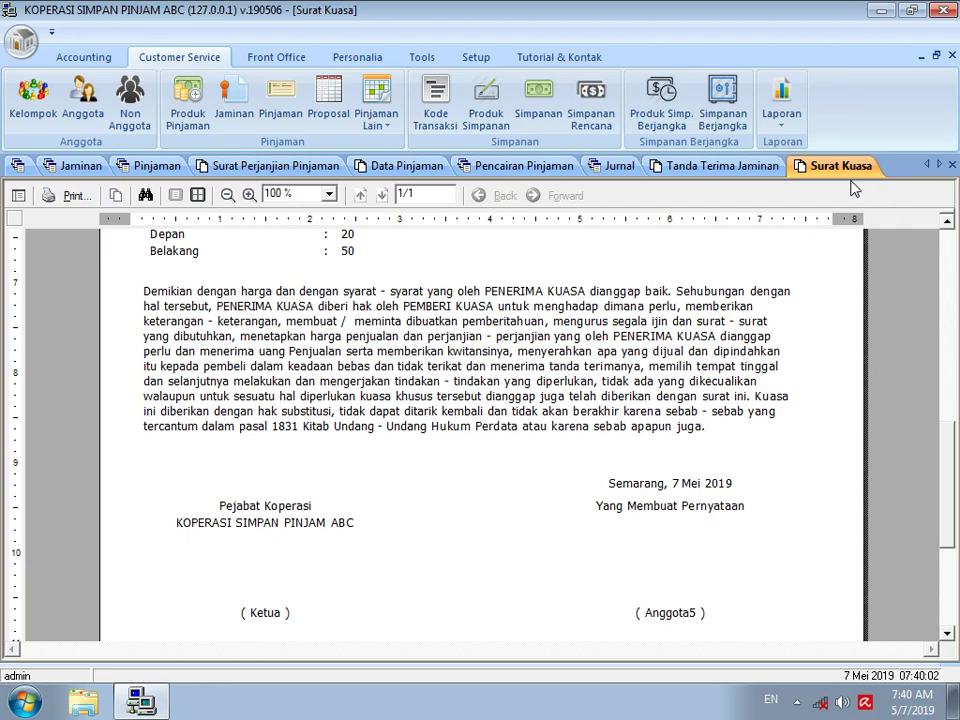
Generate the Kartu Pinjaman report for the new member's loan to check the recorded disbursement
left_click(782, 105)
mouse_move(805, 166)
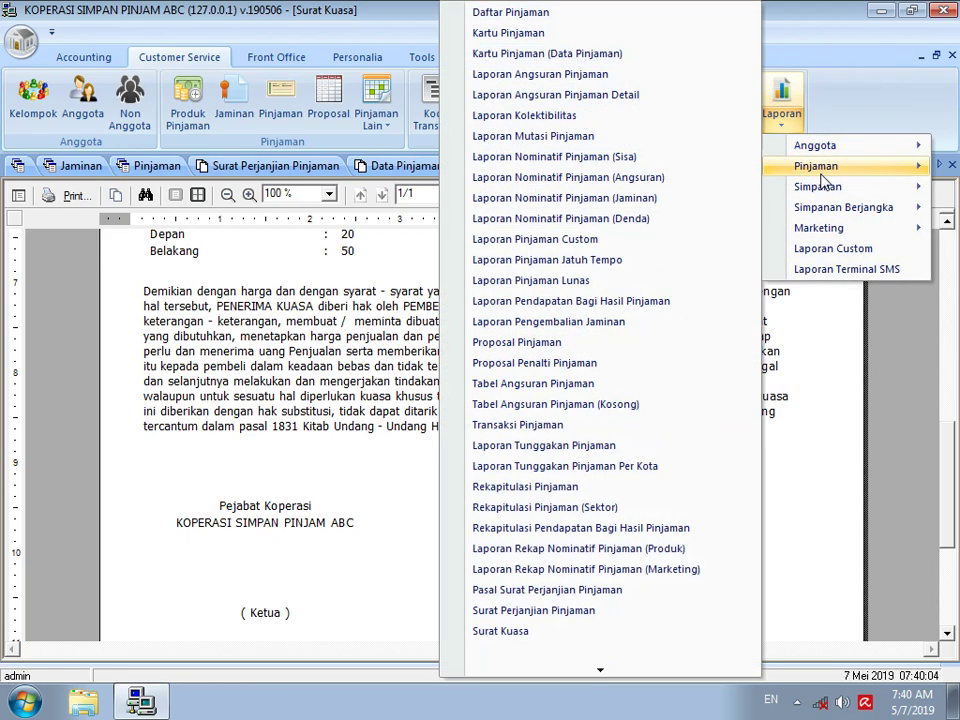
left_click(562, 35)
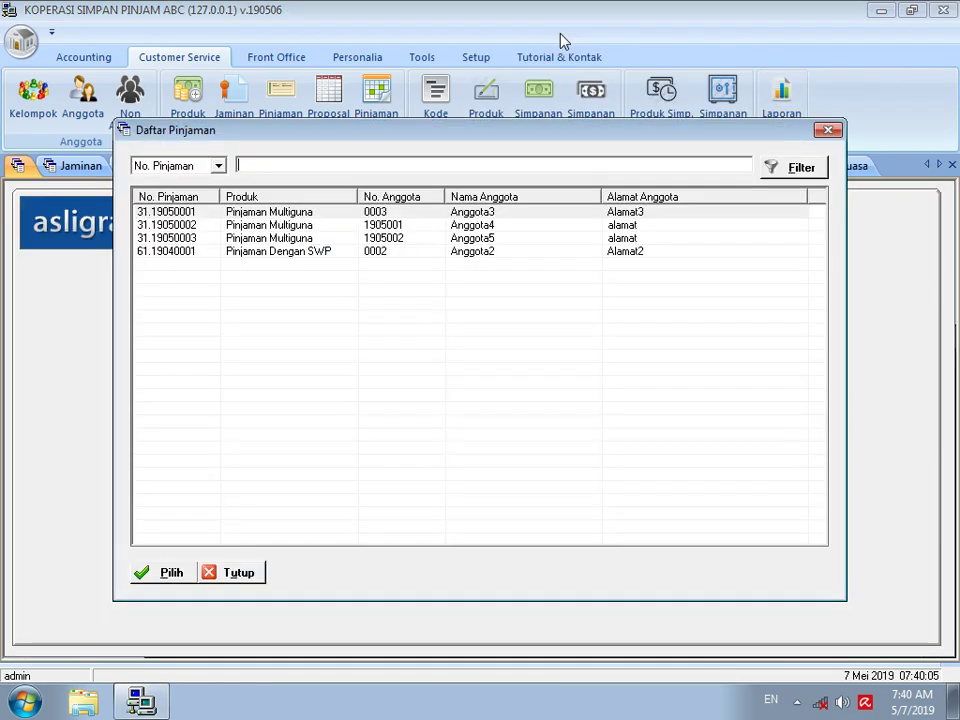
left_click(490, 240)
left_click(168, 572)
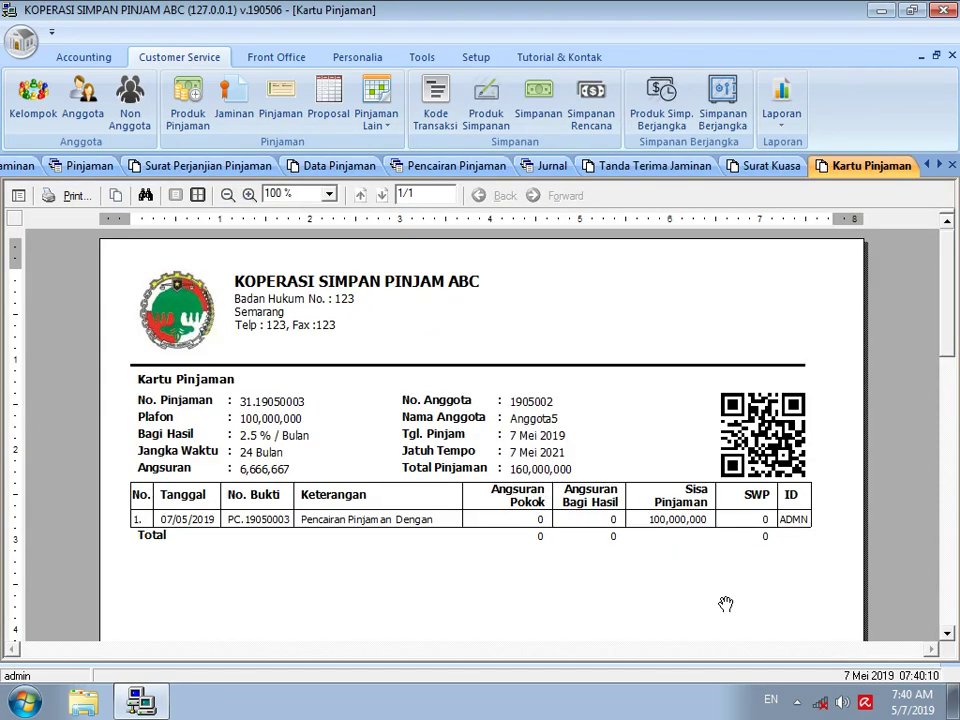
Refresh the Jurnal Umum list and view the Jurnal Detail printout of the new loan's disbursement journal
left_click(84, 60)
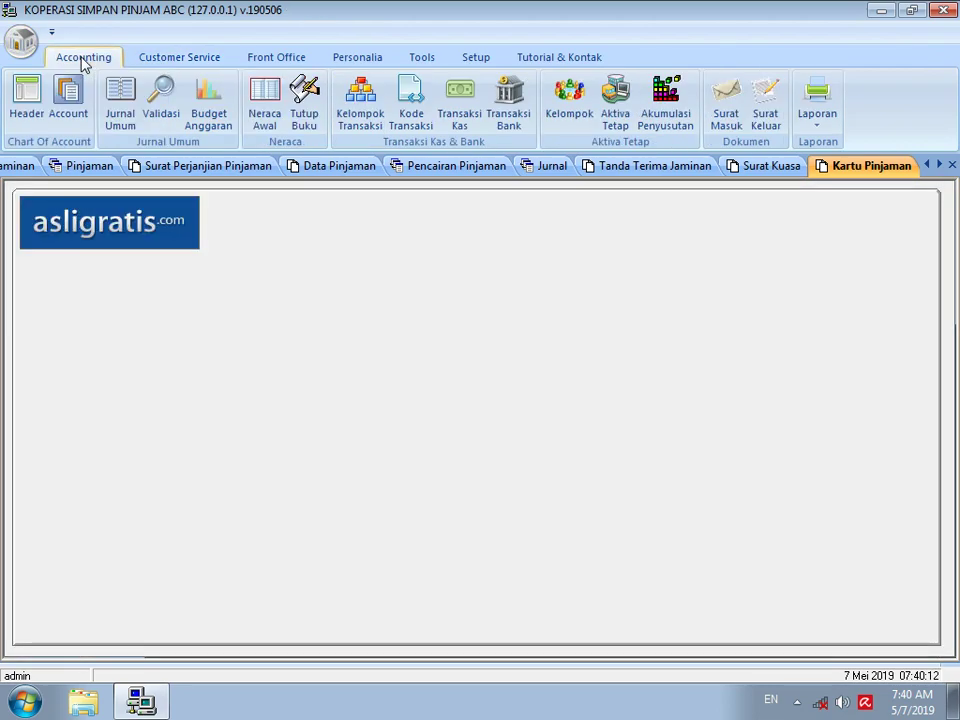
left_click(119, 108)
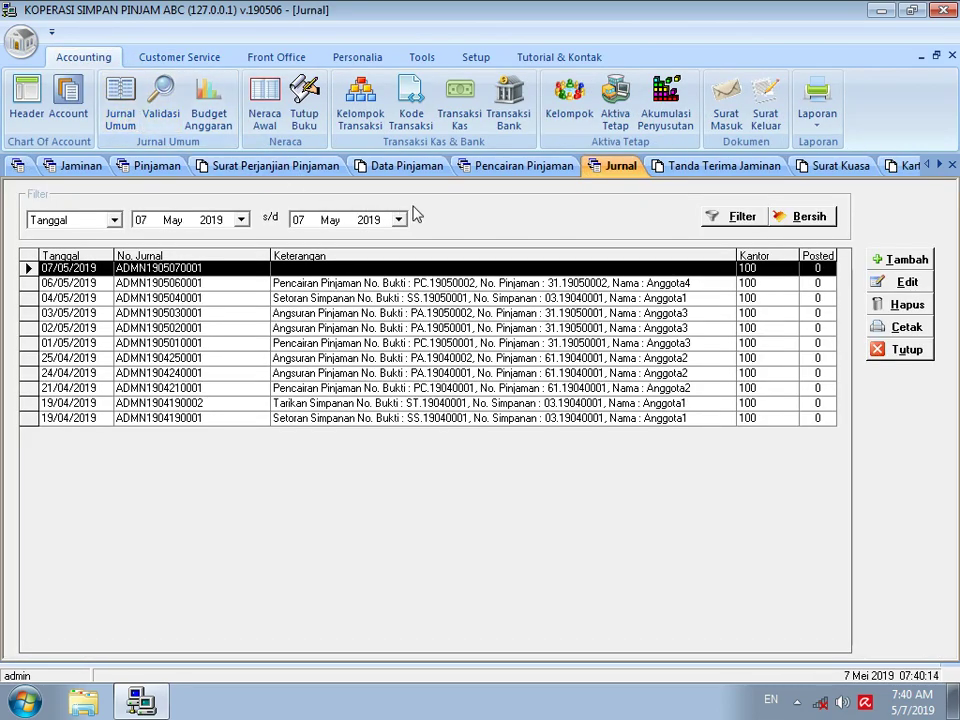
left_click(815, 217)
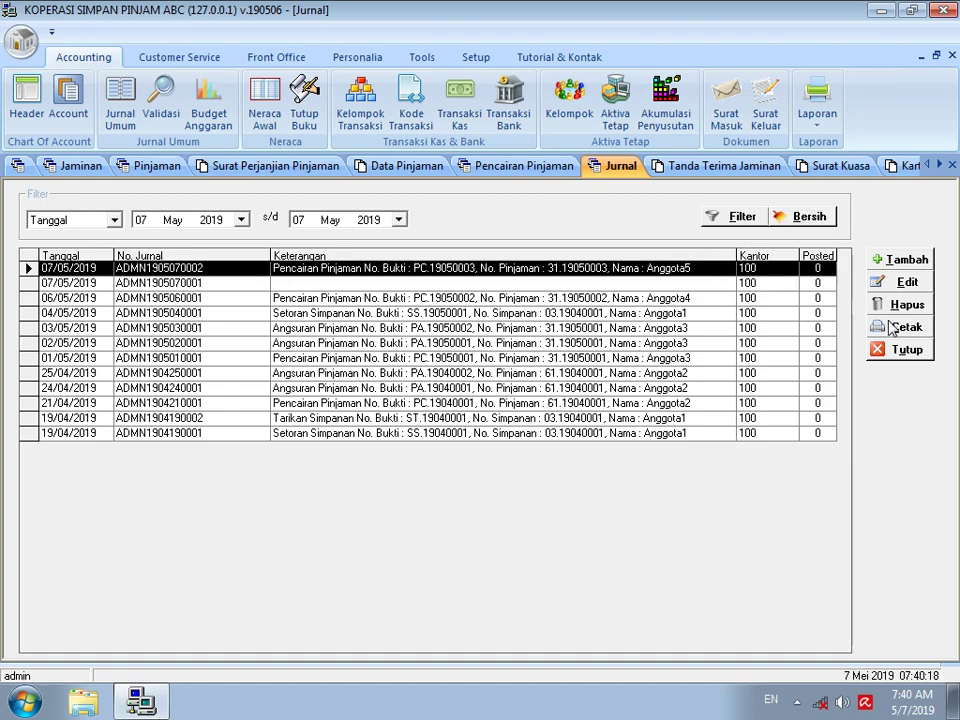
double_click(645, 266)
scroll(914, 344, "down", 1)
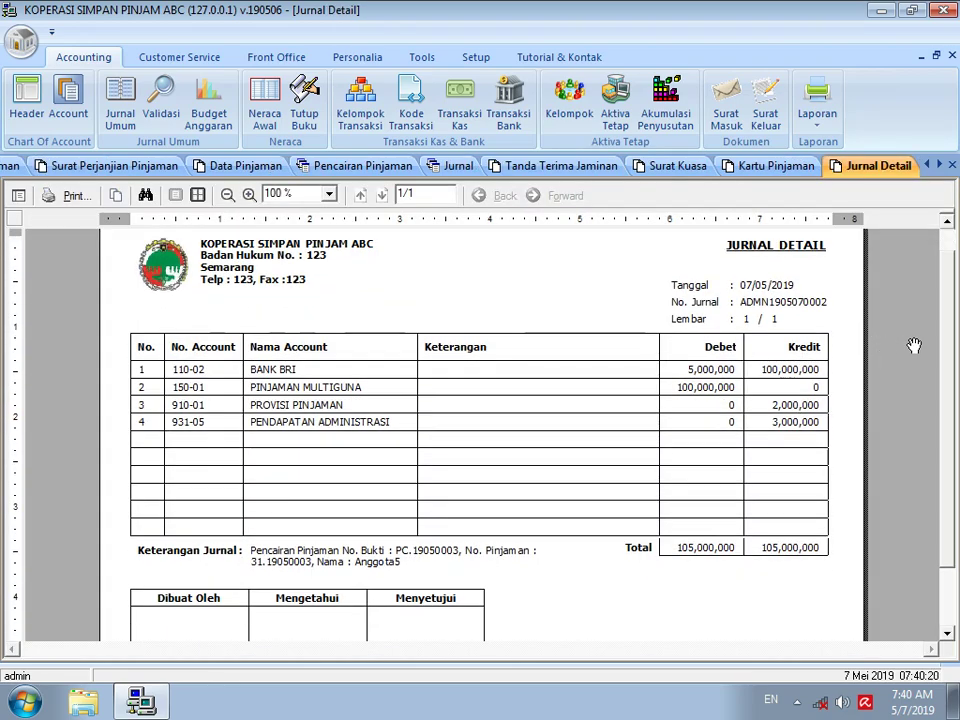